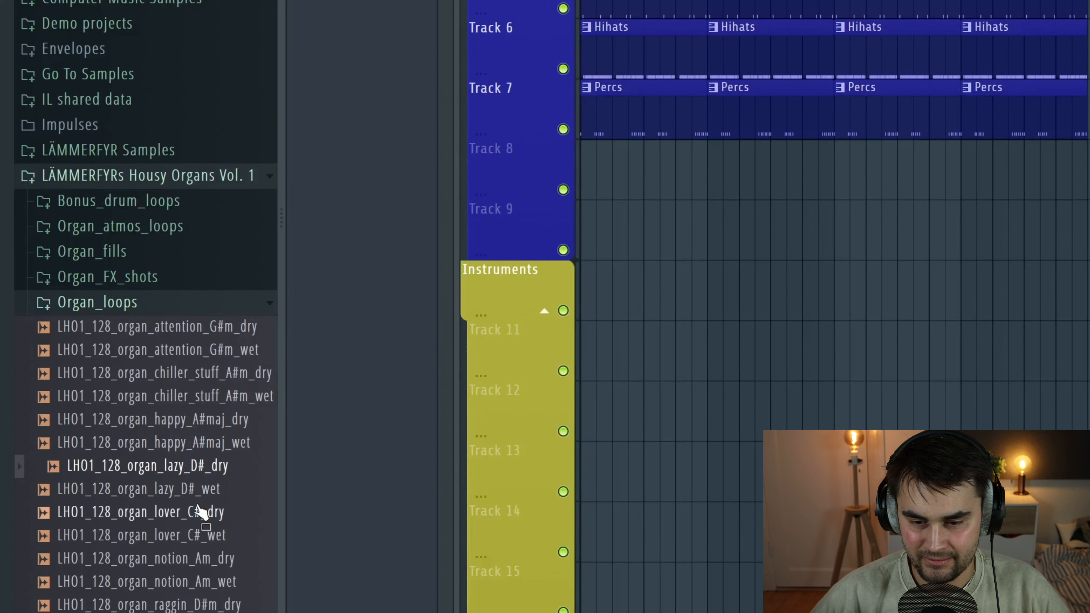
# Step: Audition the 128 BPM organ loop lazy_D#_wet and the 130 BPM loops rokit_G_wet and real_D#m_wet
pyautogui.click(200, 492)
pyautogui.scroll(-3, 197, 489)
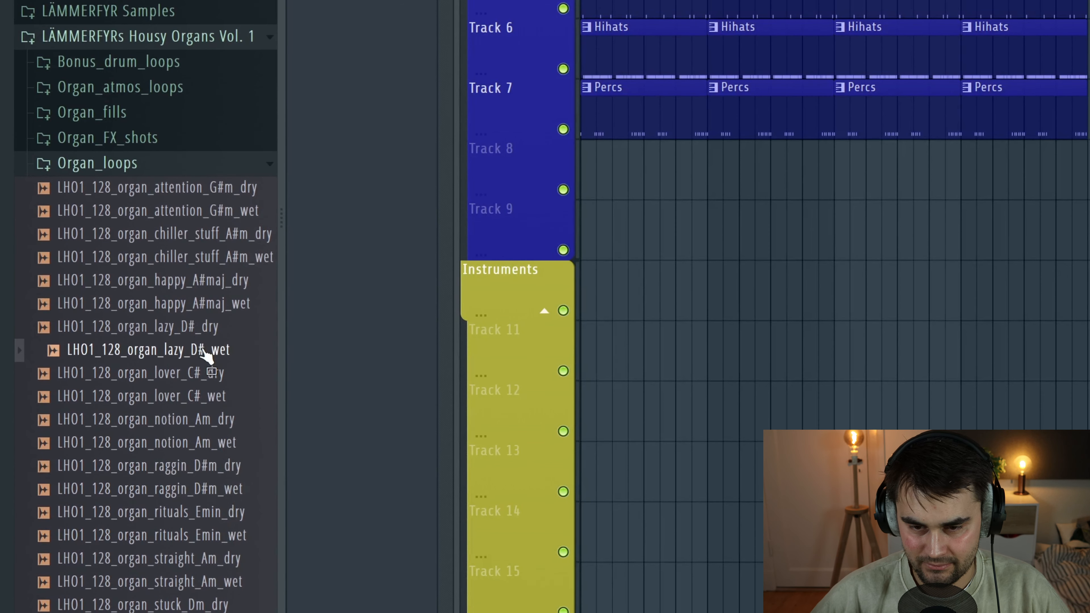
pyautogui.scroll(-15, 240, 356)
pyautogui.press('Up')
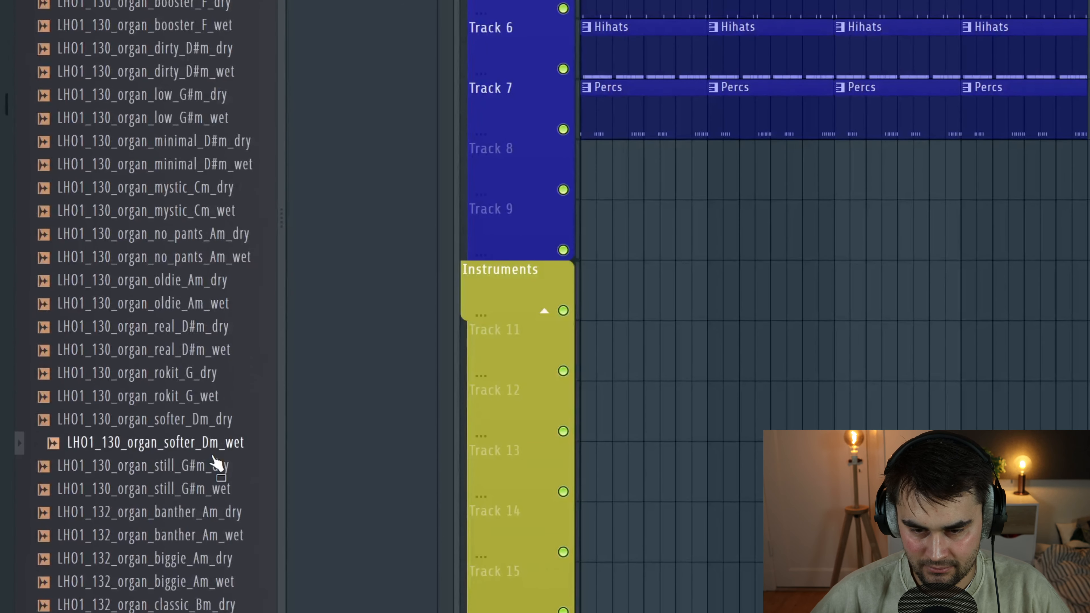
pyautogui.click(206, 396)
pyautogui.click(194, 350)
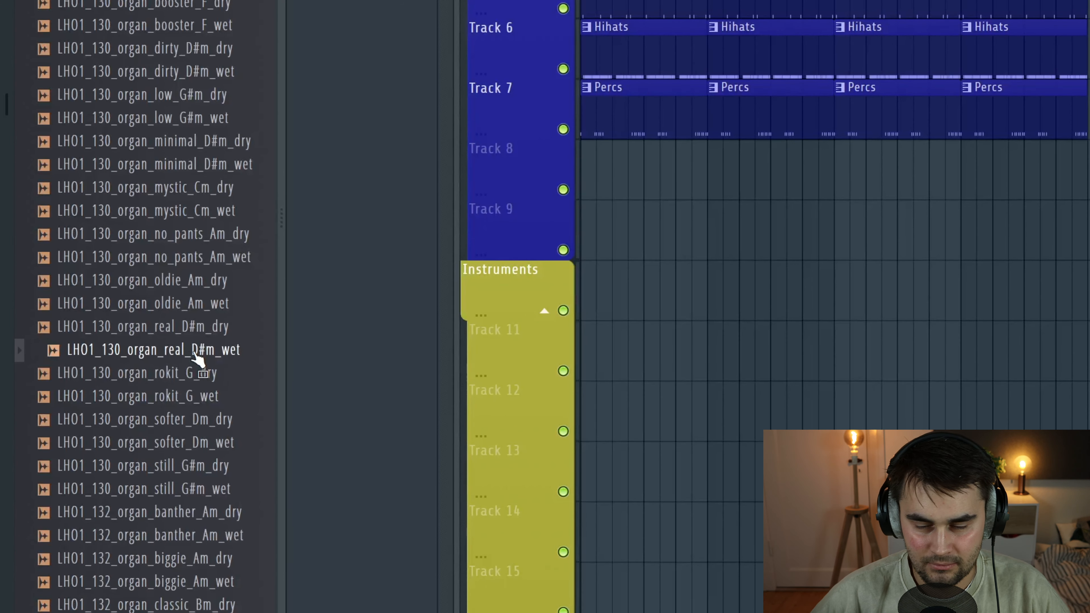
# Step: Audition the faster wet organ loops LHO1_132_organ_classic_Bm_wet and LHO1_134_organ_bouncy_Am_wet
pyautogui.scroll(-4, 194, 356)
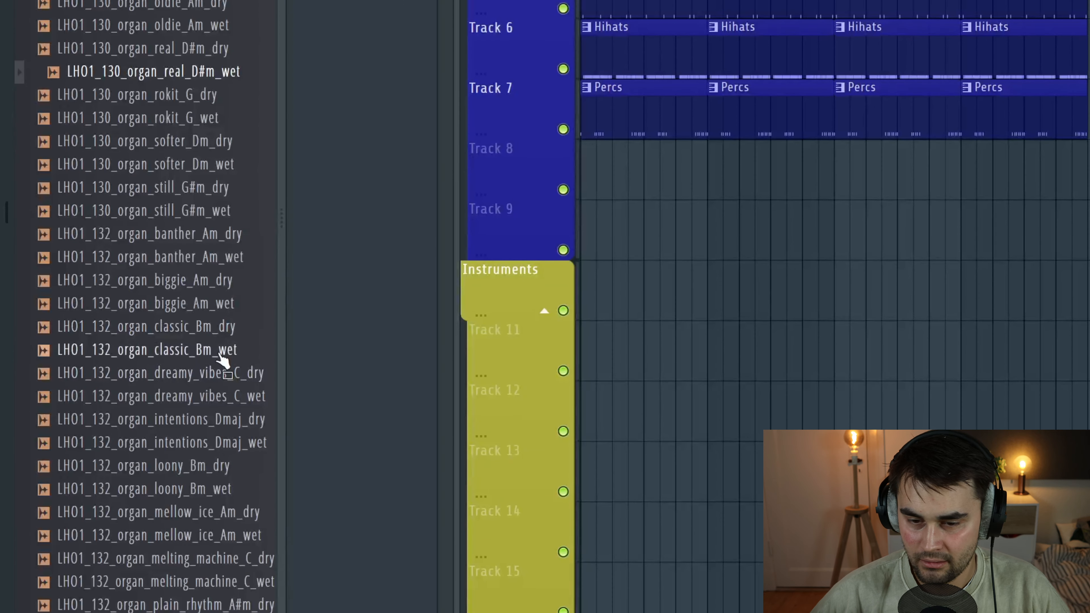
pyautogui.click(220, 353)
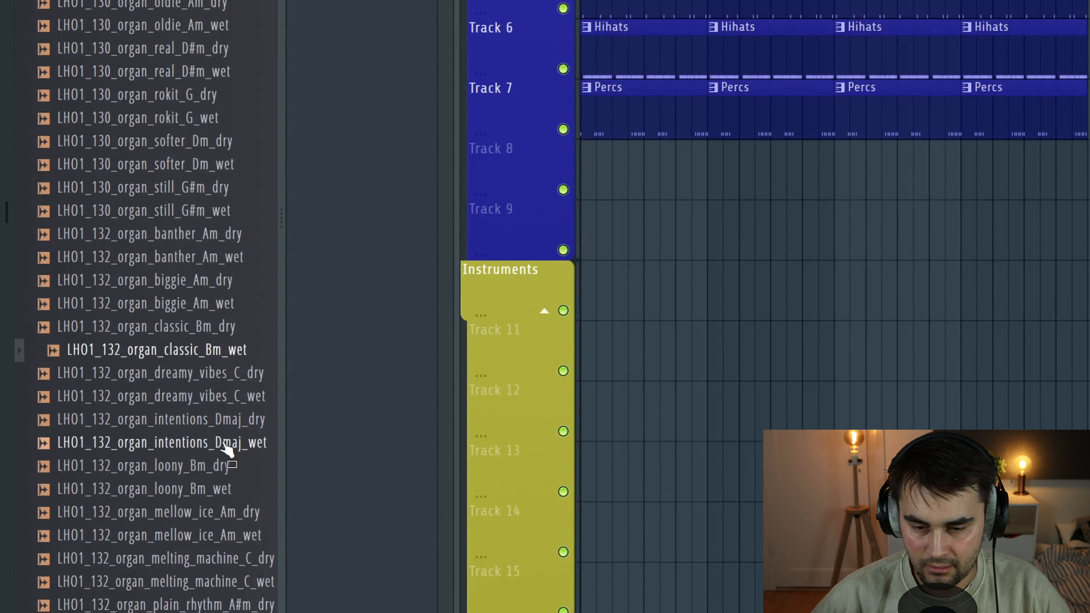
pyautogui.scroll(-2, 225, 445)
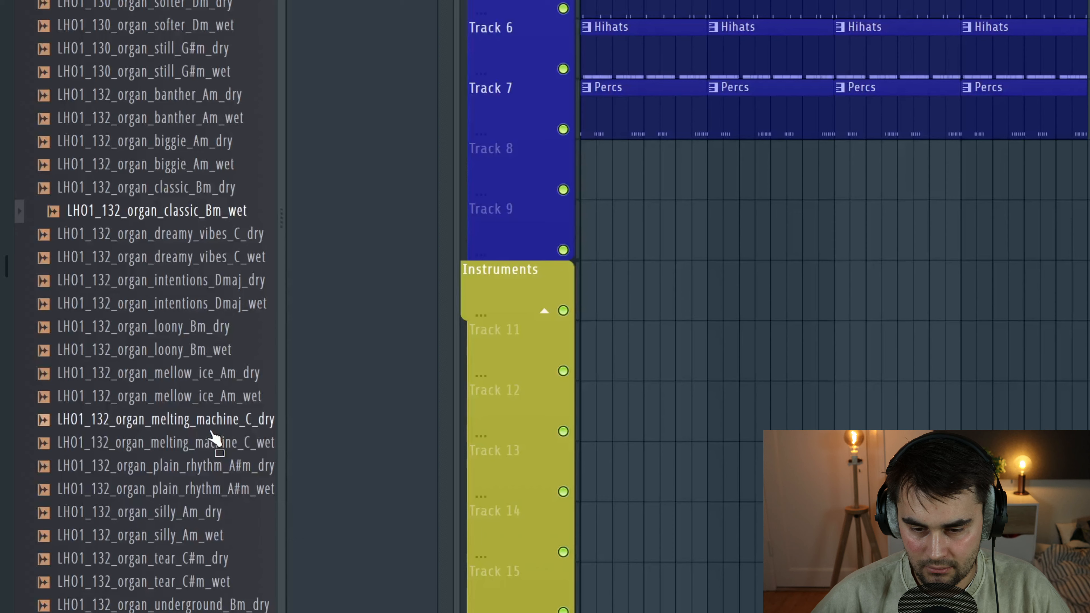
pyautogui.scroll(-2, 212, 432)
pyautogui.scroll(-2, 213, 481)
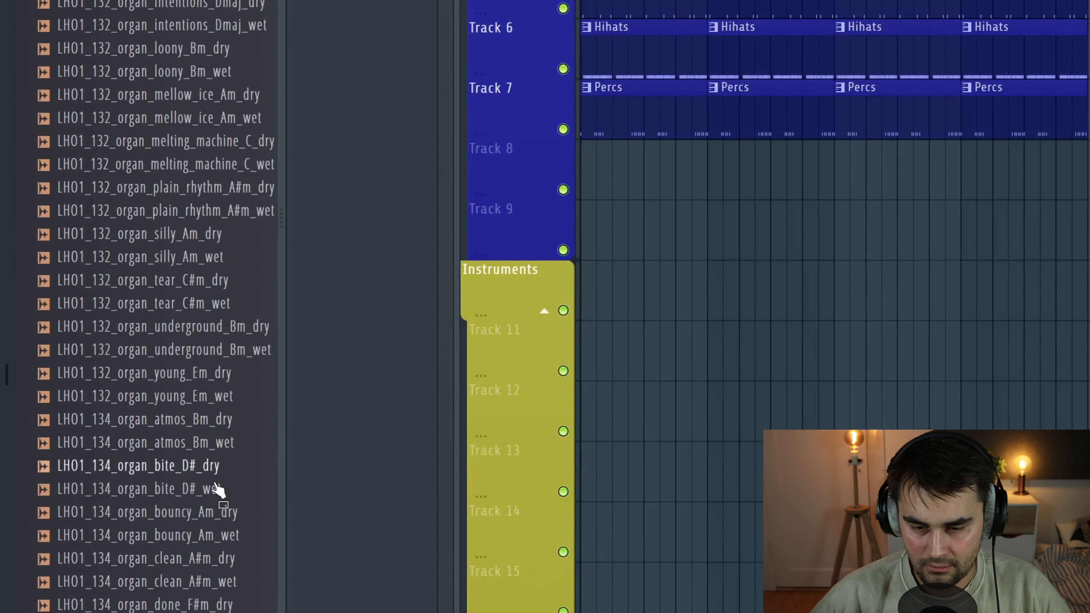
pyautogui.click(210, 537)
pyautogui.scroll(-4, 213, 541)
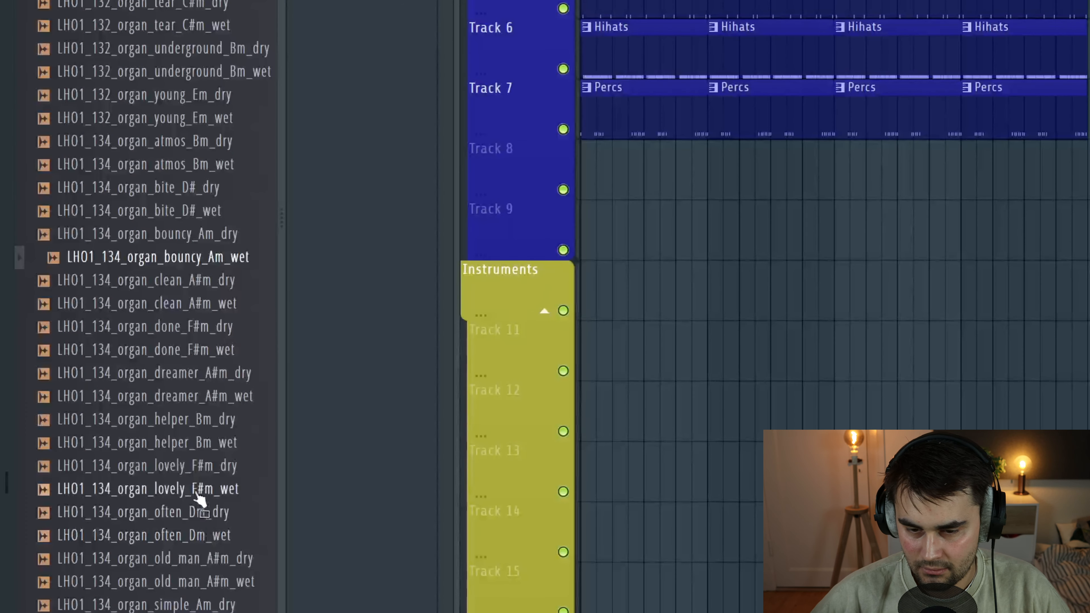
# Step: Place the LHO1_134_organ_helper_Bm_wet loop at bar 1 of the Instruments track and play it with the drums
pyautogui.click(189, 448)
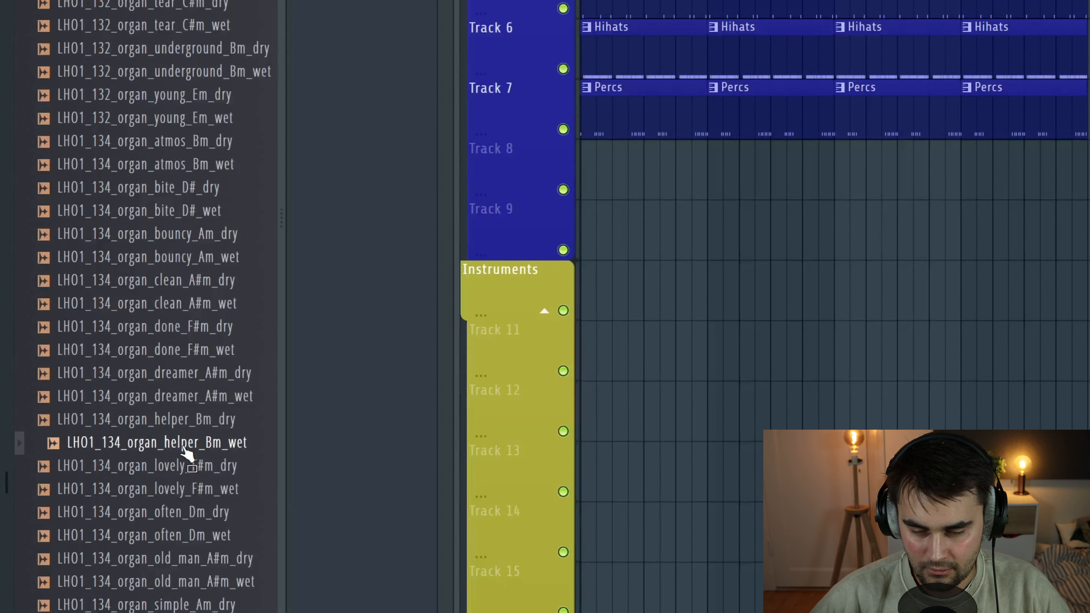
pyautogui.moveTo(186, 451); pyautogui.dragTo(618, 154)
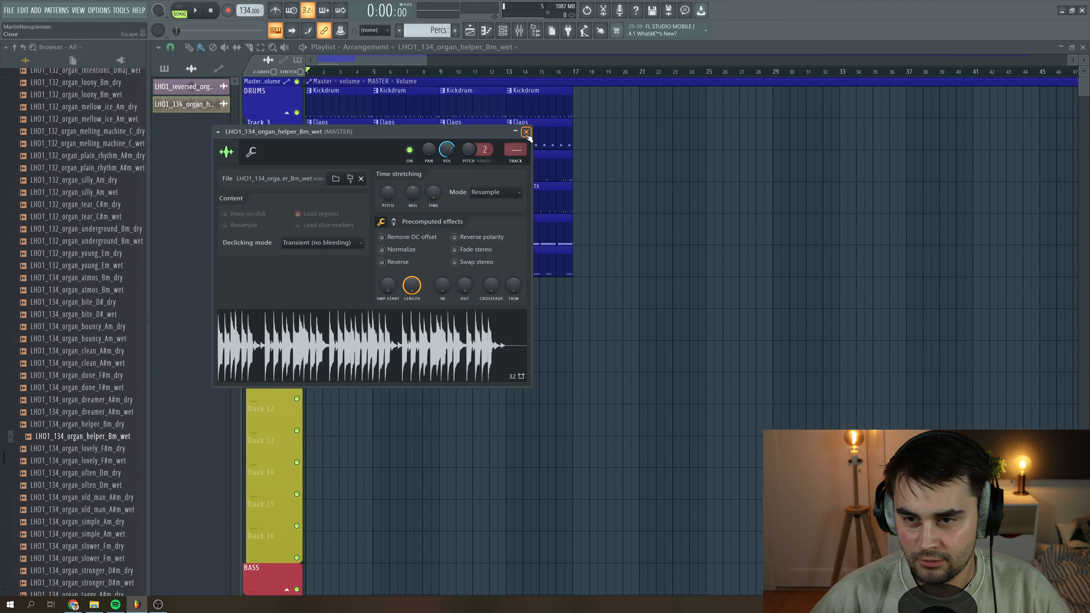
pyautogui.click(526, 132)
pyautogui.press('space')
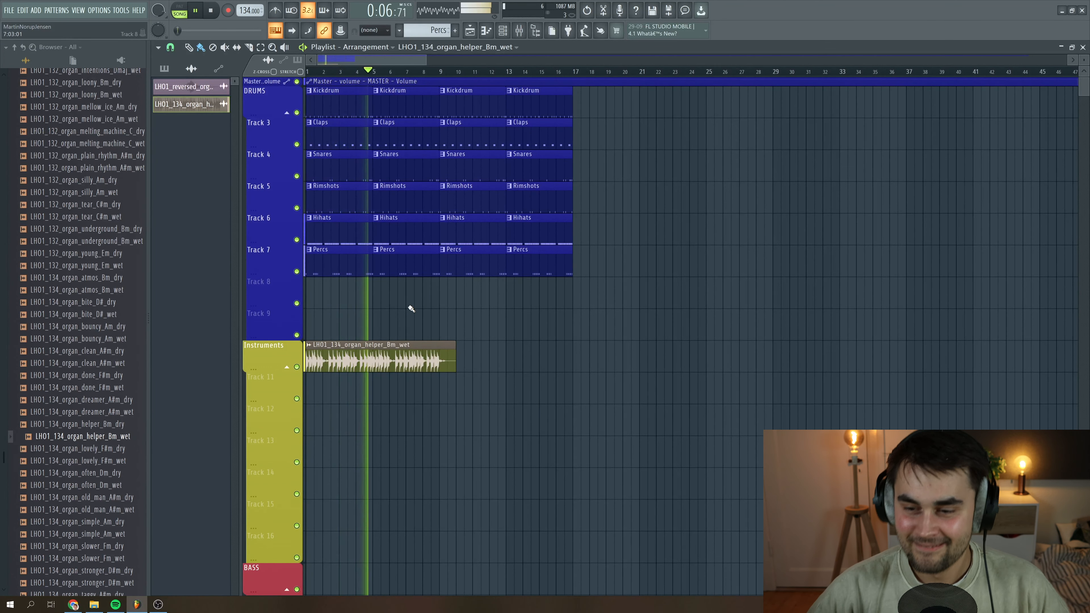
pyautogui.press('space')
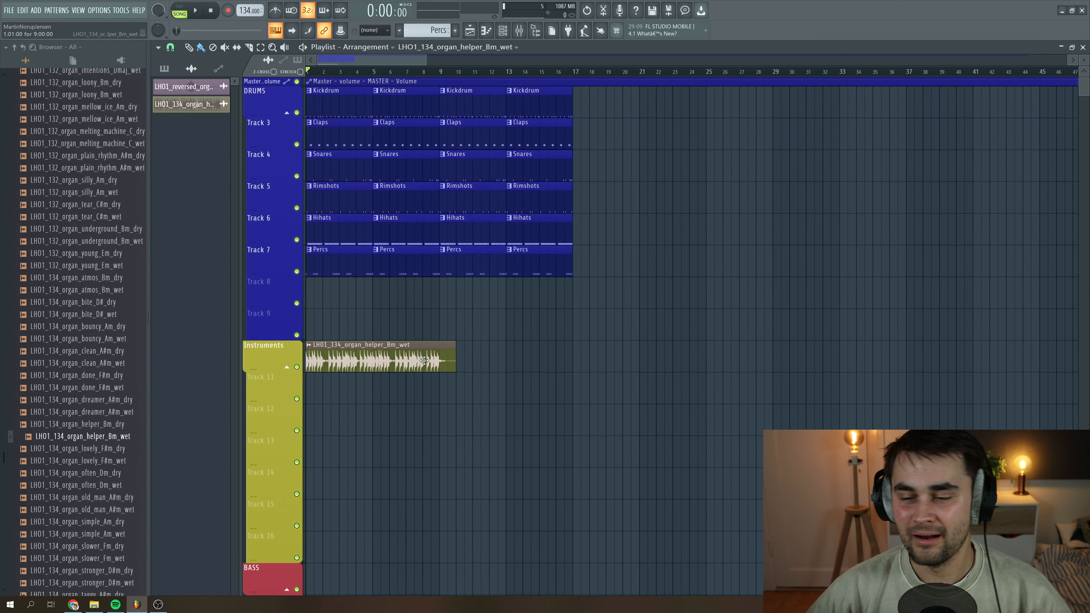
# Step: Assign the organ helper loop's channel to its own mixer track and route that track to the instrument bus
pyautogui.doubleClick(424, 360)
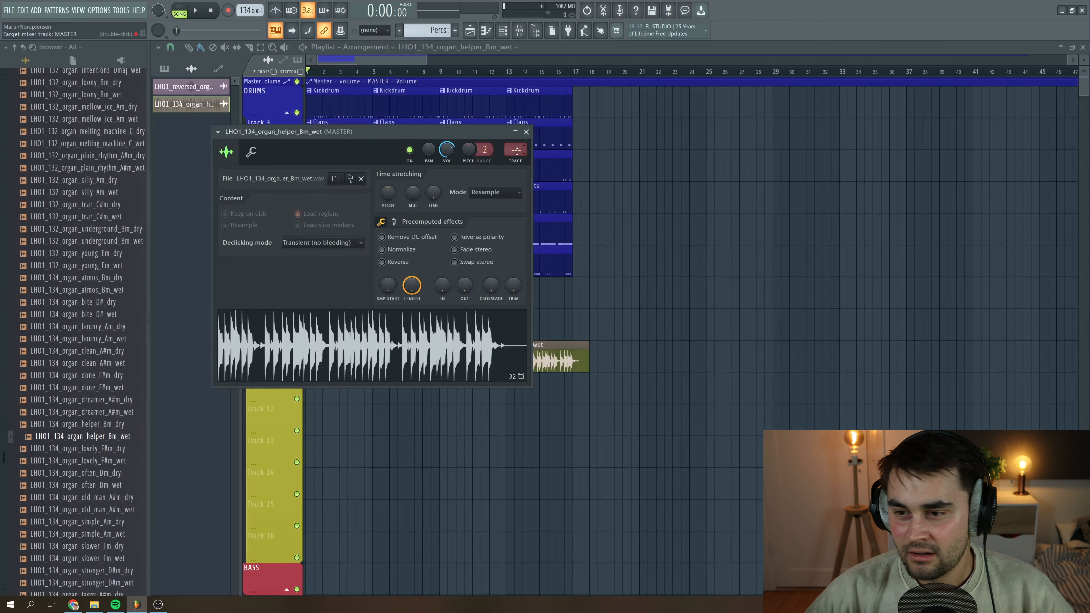
pyautogui.click(217, 132)
pyautogui.click(347, 162)
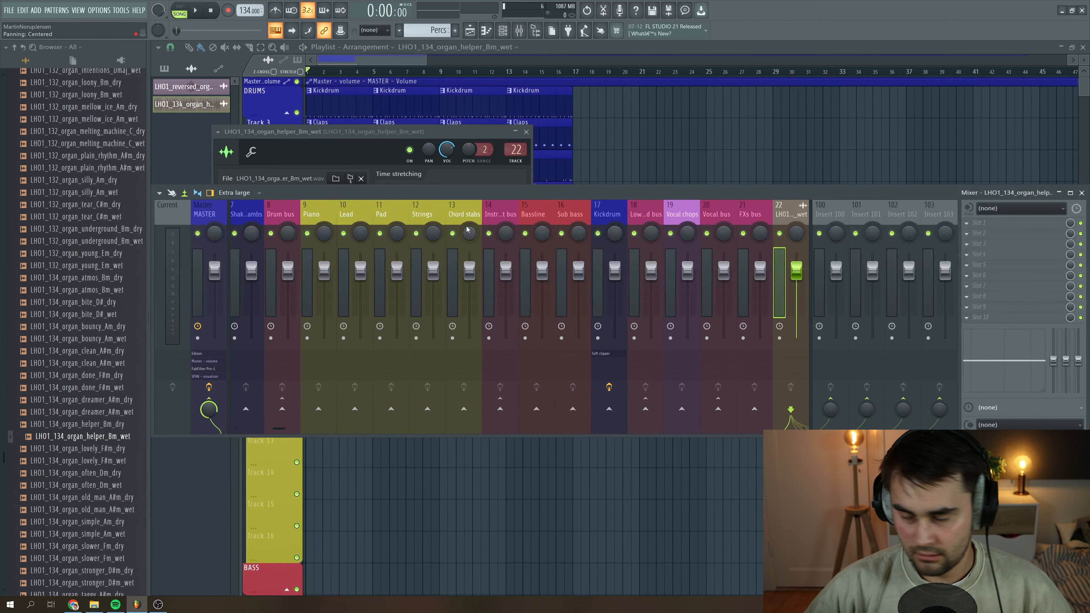
pyautogui.rightClick(536, 408)
pyautogui.click(567, 421)
# Step: Use ShaperBox 2 as a 1/4-length volume sidechain at 43% mix on the organ helper track, and play it
pyautogui.click(983, 264)
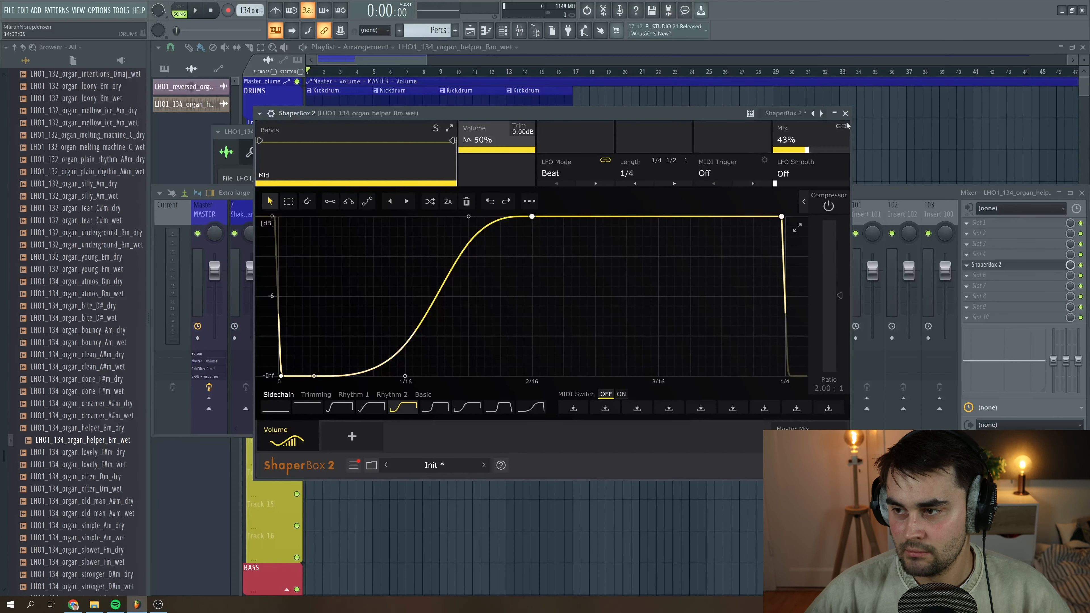
pyautogui.press('space')
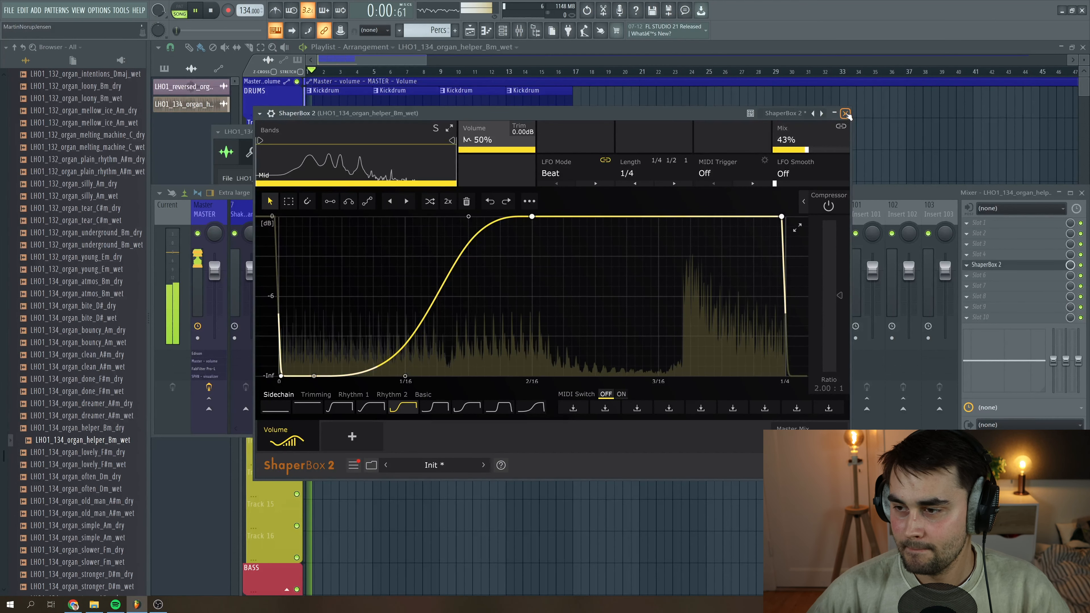
# Step: Place LHO1_134_organ_atmos_loop_atmos_Bm from the Organ_atmos_loops folder at bar 1 of Track 11
pyautogui.scroll(10, 80, 328)
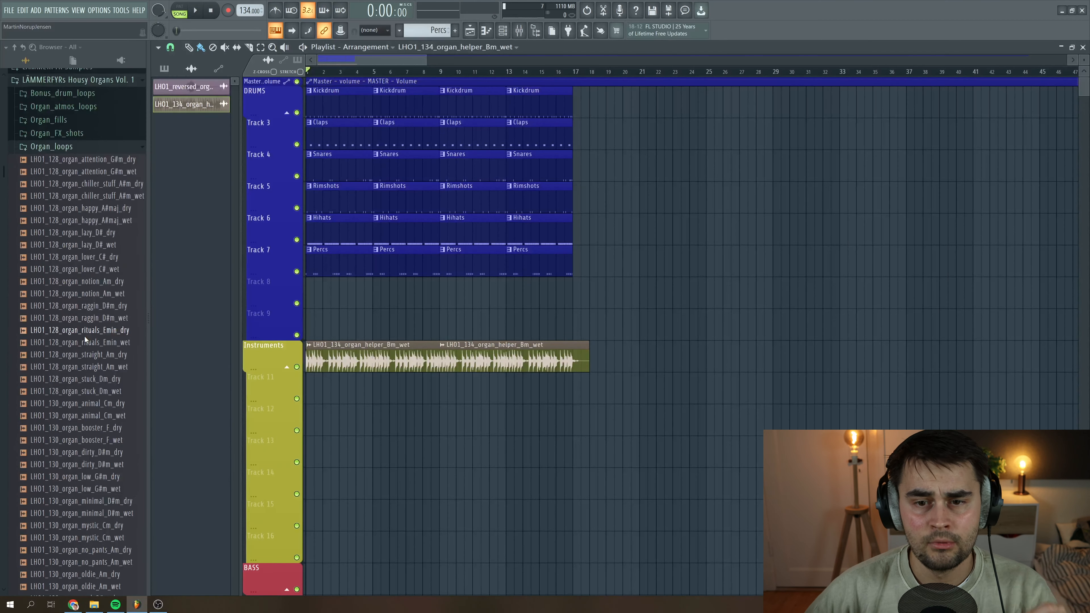
pyautogui.scroll(2, 84, 336)
pyautogui.click(69, 179)
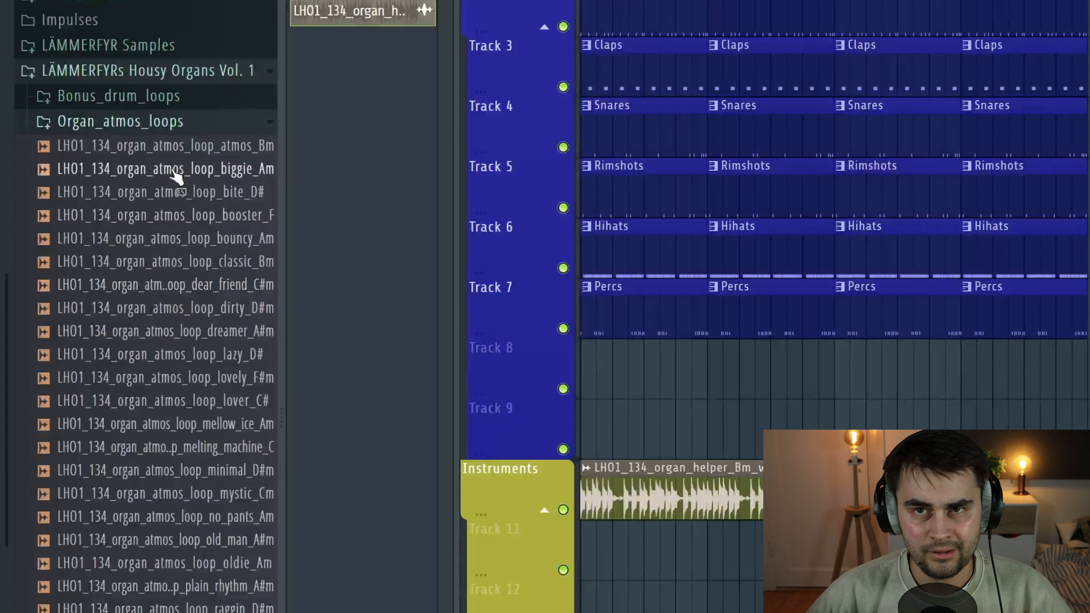
pyautogui.moveTo(166, 146); pyautogui.dragTo(591, 542)
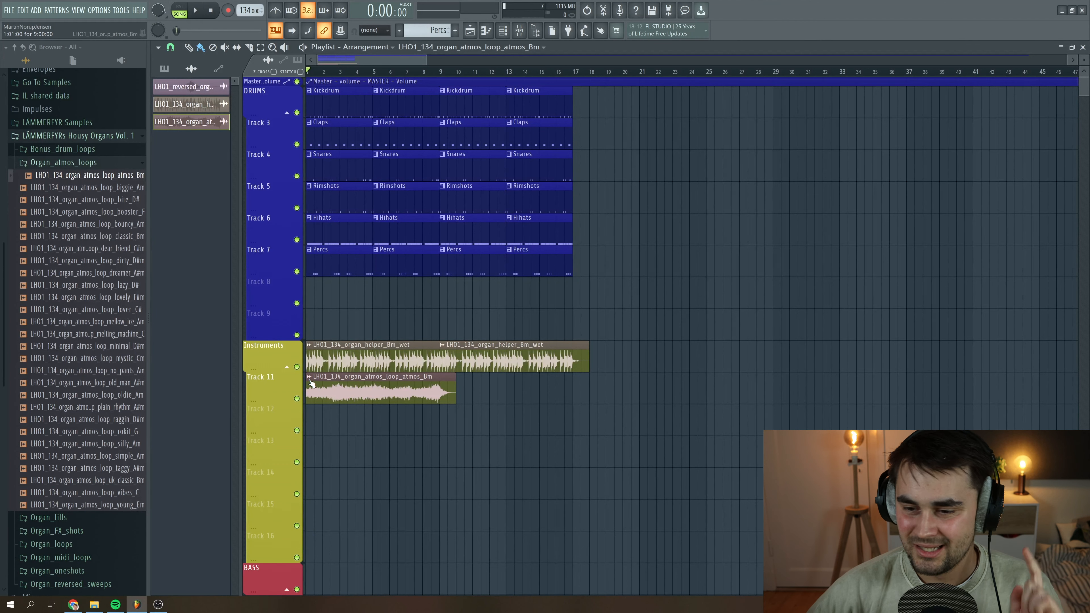
# Step: Chop the atmos loop clip on Track 11 with the complex Beat shuffle preset
pyautogui.rightClick(311, 382)
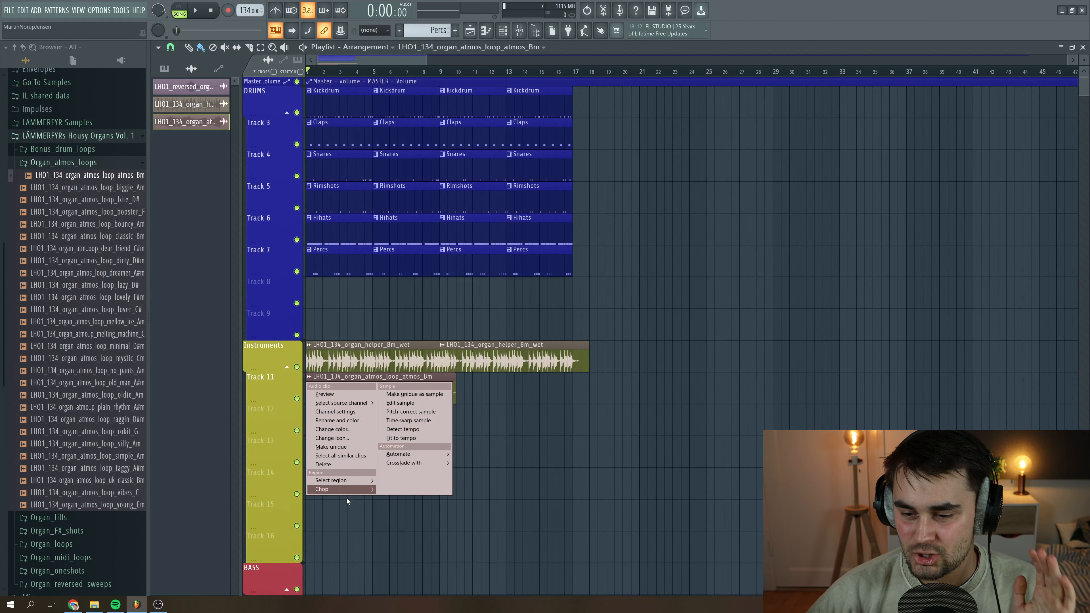
pyautogui.moveTo(346, 493)
pyautogui.moveTo(416, 579)
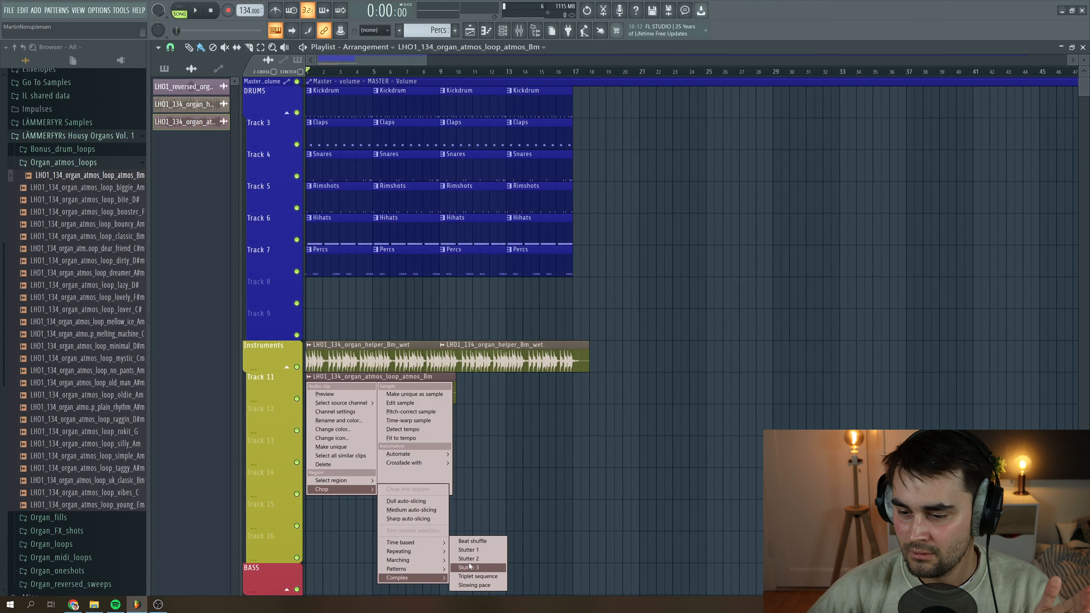
pyautogui.click(474, 541)
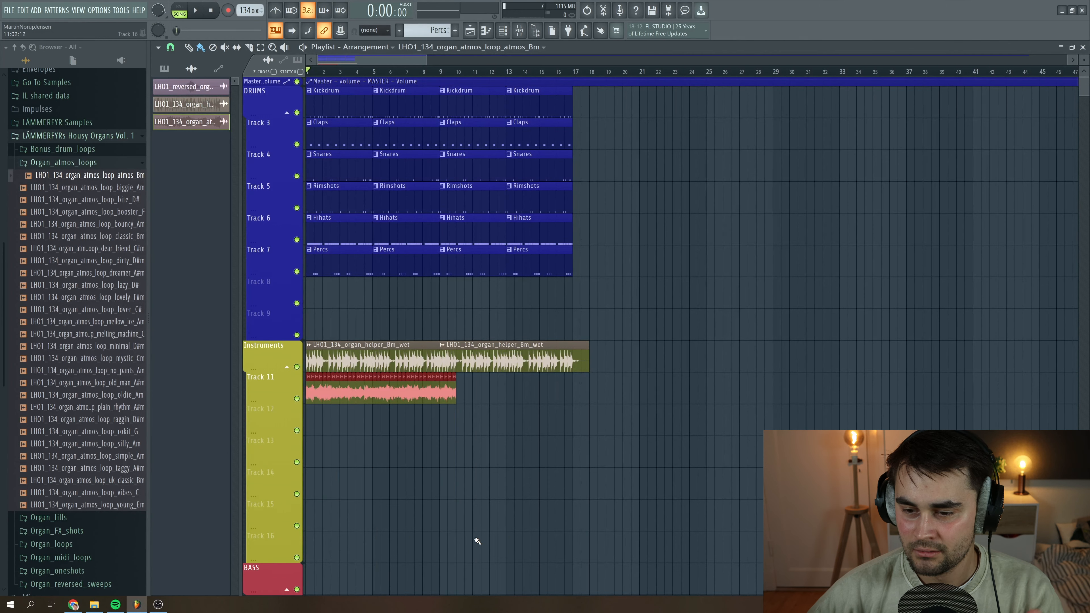
# Step: Trim the first half of every chopped atmos slice on Track 11 so the slices play only on the offbeats, and listen to the result
pyautogui.scroll(5, 400, 352)
pyautogui.scroll(-5, 331, 57)
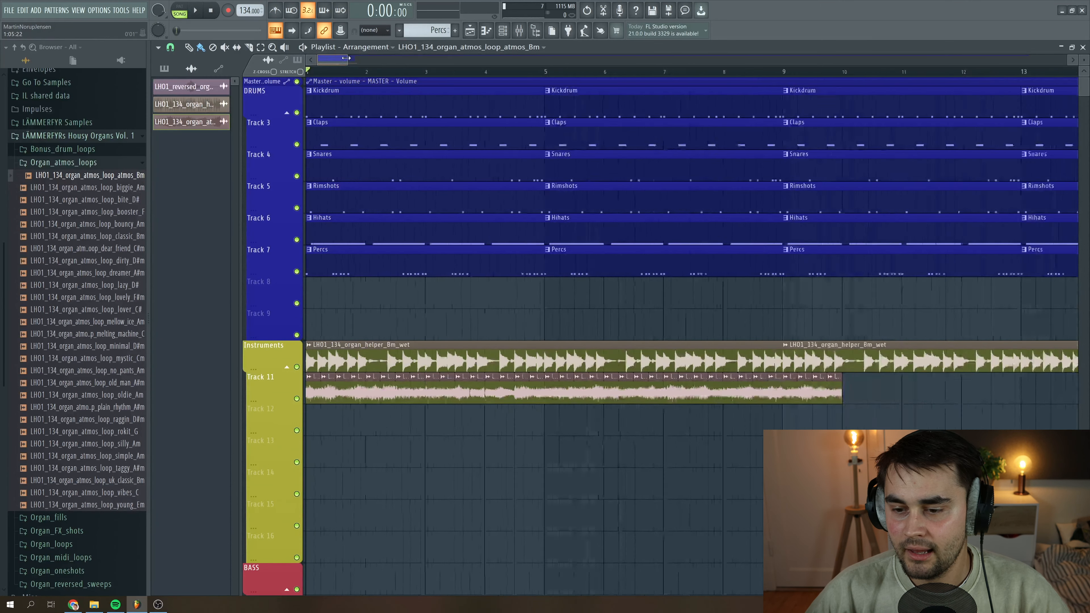
pyautogui.moveTo(794, 466); pyautogui.dragTo(316, 405)
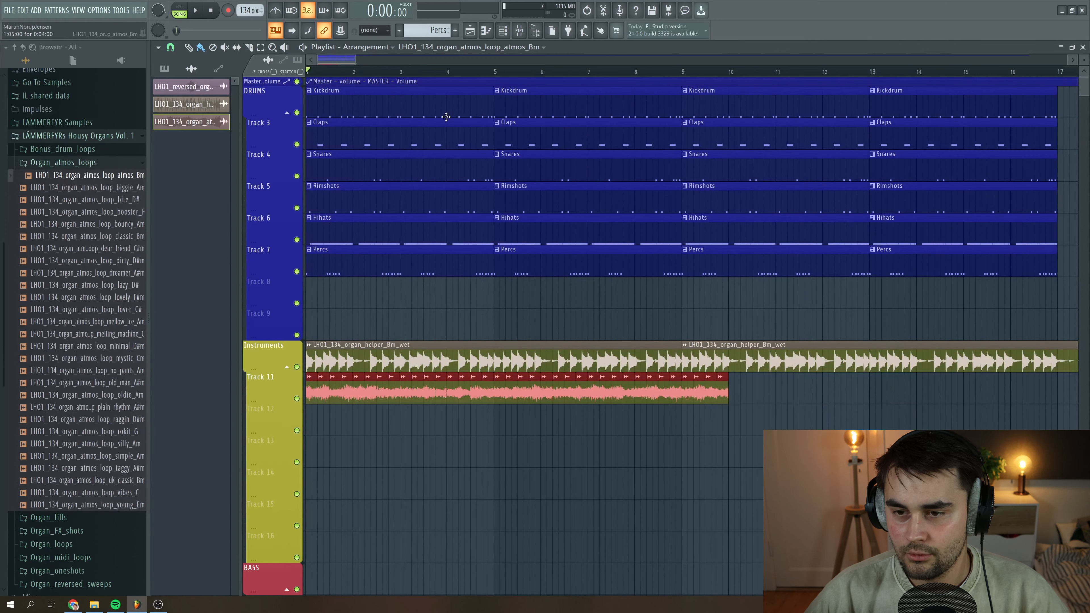
pyautogui.scroll(5, 330, 59)
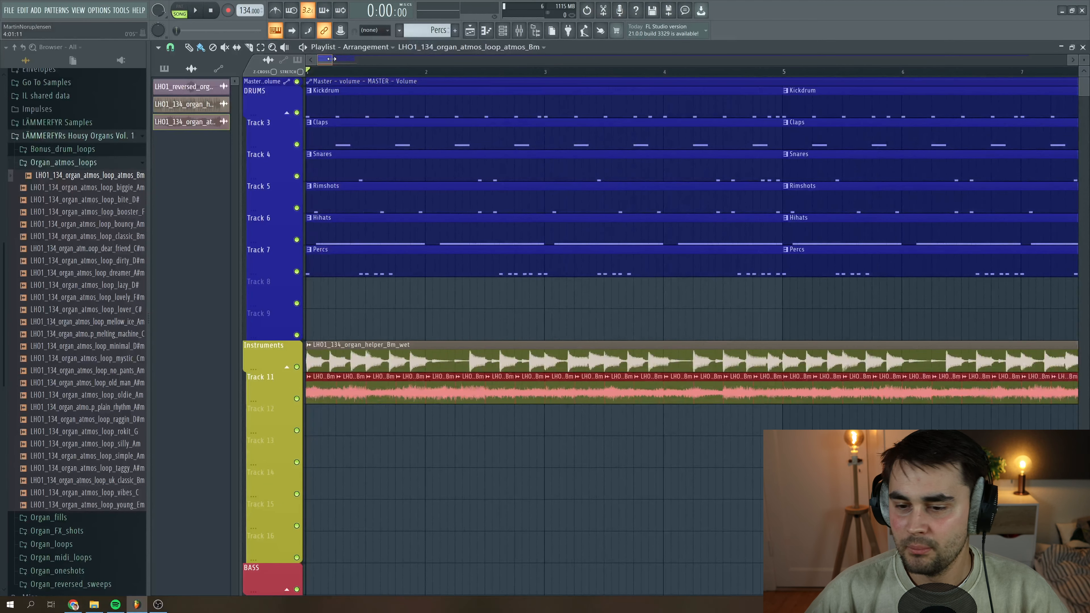
pyautogui.moveTo(337, 393); pyautogui.dragTo(326, 386)
pyautogui.press('space')
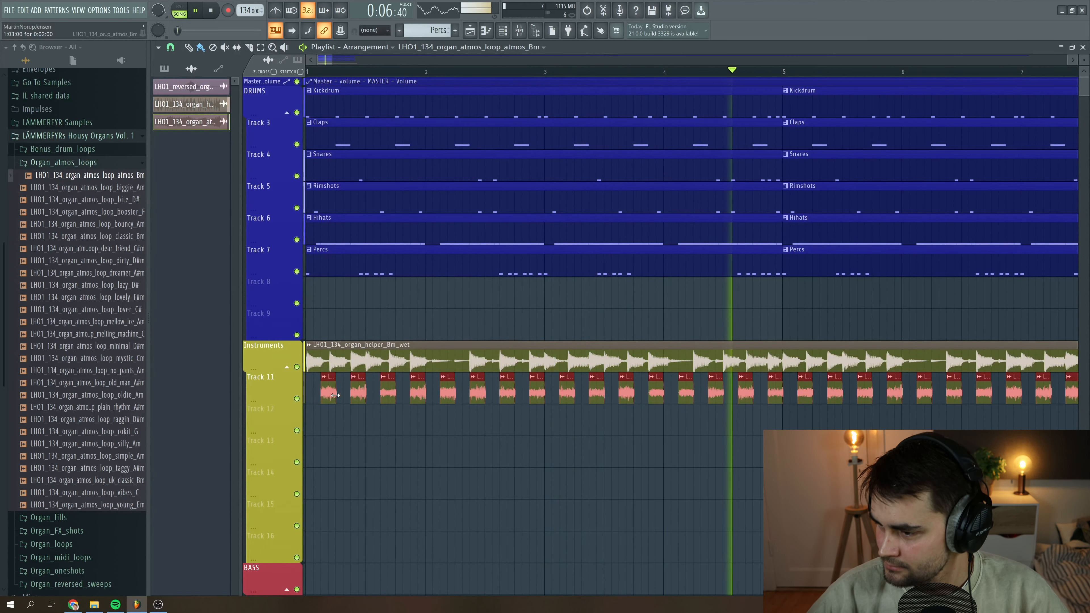
pyautogui.press('space')
pyautogui.scroll(-5, 540, 486)
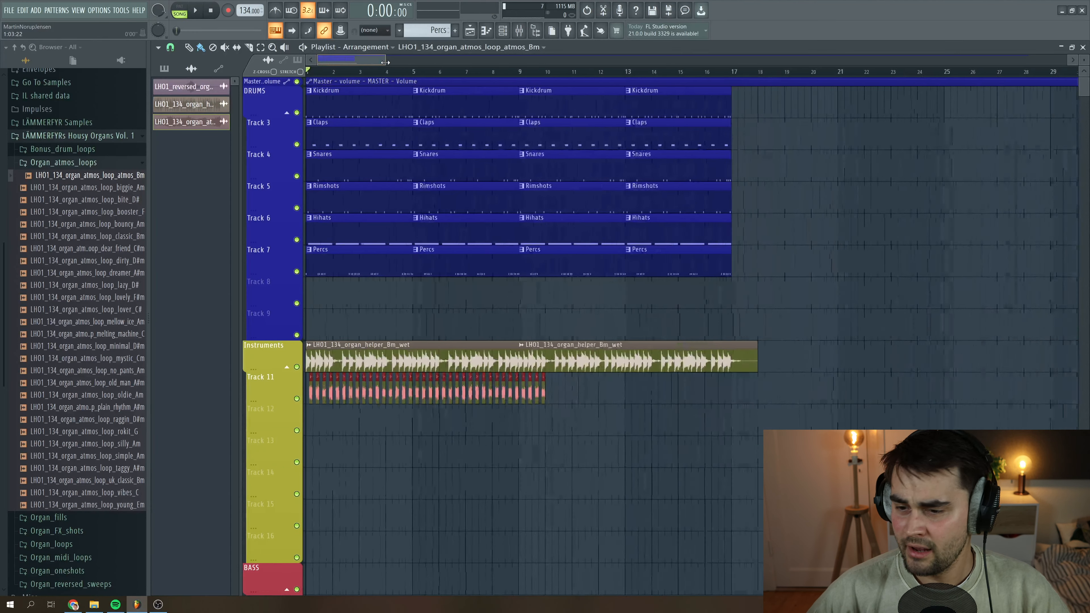
pyautogui.moveTo(685, 498); pyautogui.dragTo(451, 403)
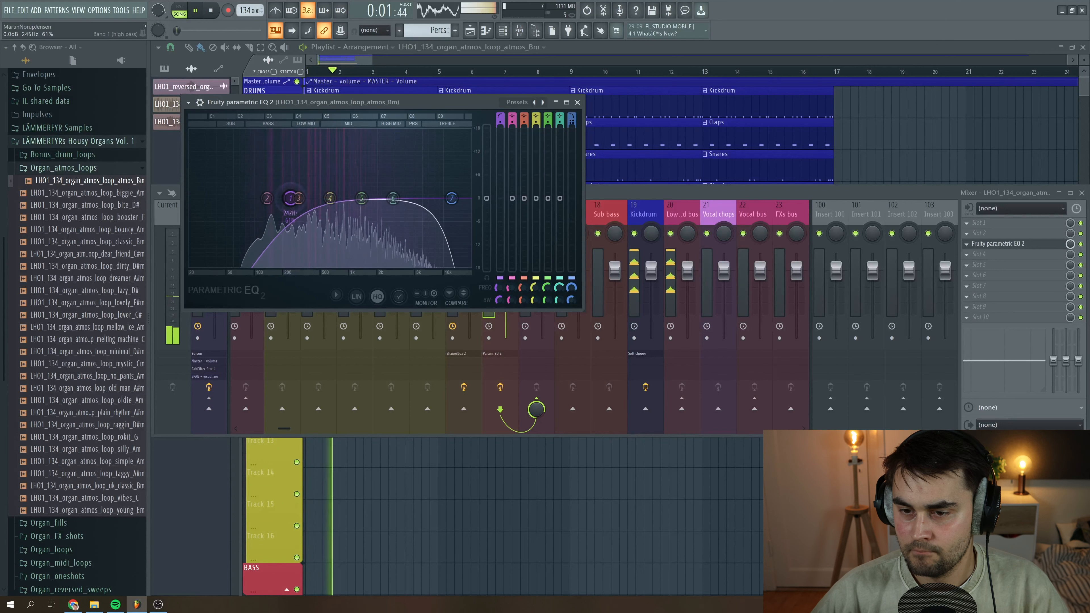
# Step: Raise the low cut and lower the high cut in the atmos loop's Fruity parametric EQ 2 during playback
pyautogui.moveTo(301, 198); pyautogui.dragTo(306, 198)
pyautogui.moveTo(451, 198); pyautogui.dragTo(424, 198)
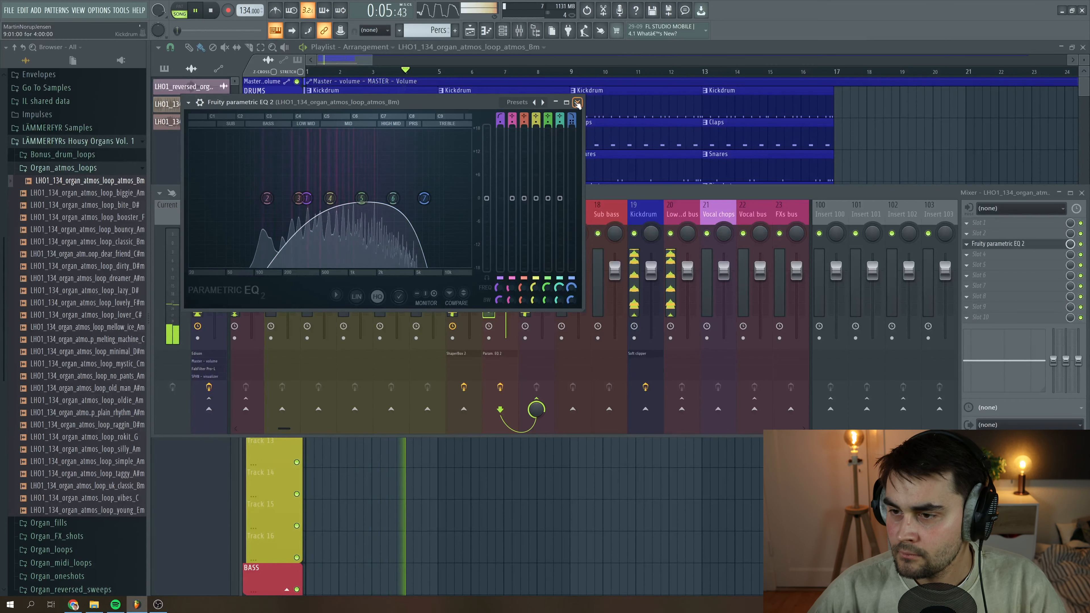
pyautogui.click(577, 103)
pyautogui.press('space')
# Step: Insert ShaperBox 2 before Fruity parametric EQ 2 on the atmos loop's mixer track
pyautogui.click(967, 233)
pyautogui.moveTo(995, 243)
pyautogui.moveTo(907, 378)
pyautogui.click(843, 413)
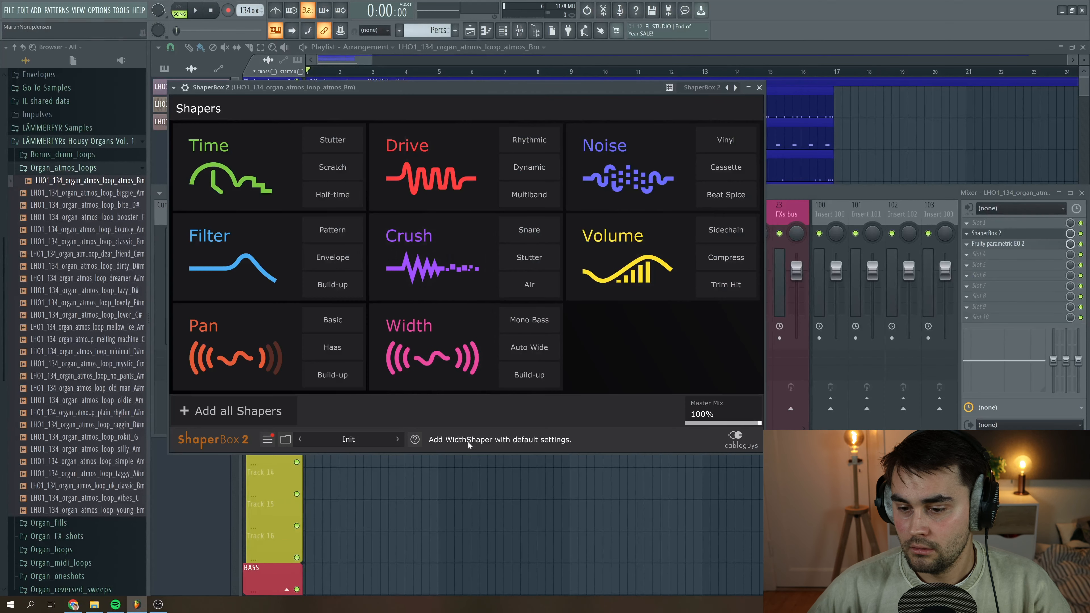
# Step: Load the Synced Pan - Filter preset from the personal ShaperBox 2 presets
pyautogui.click(285, 439)
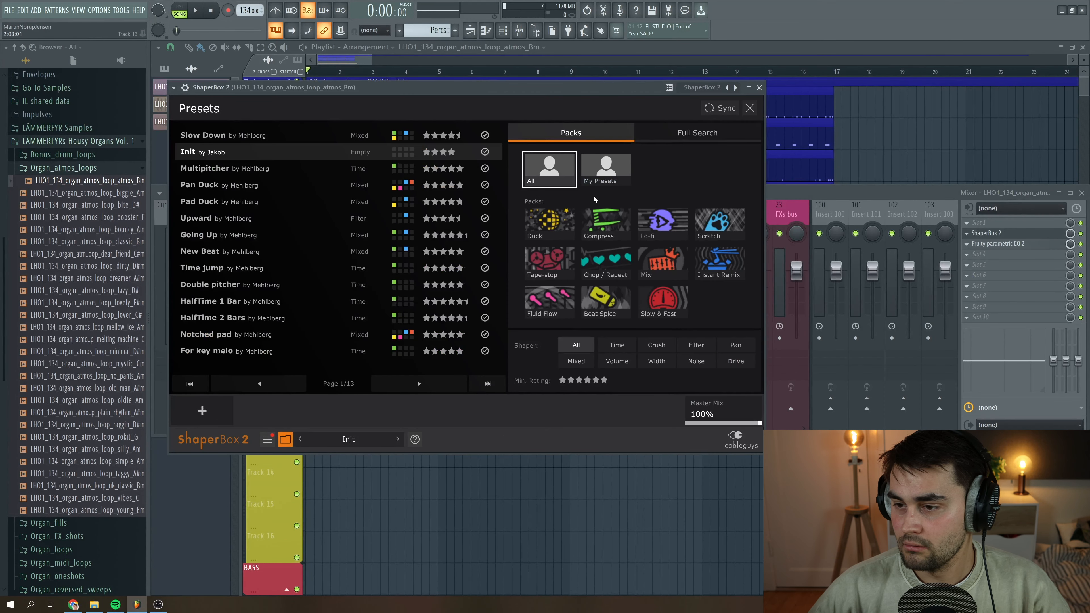
pyautogui.click(602, 172)
pyautogui.click(325, 154)
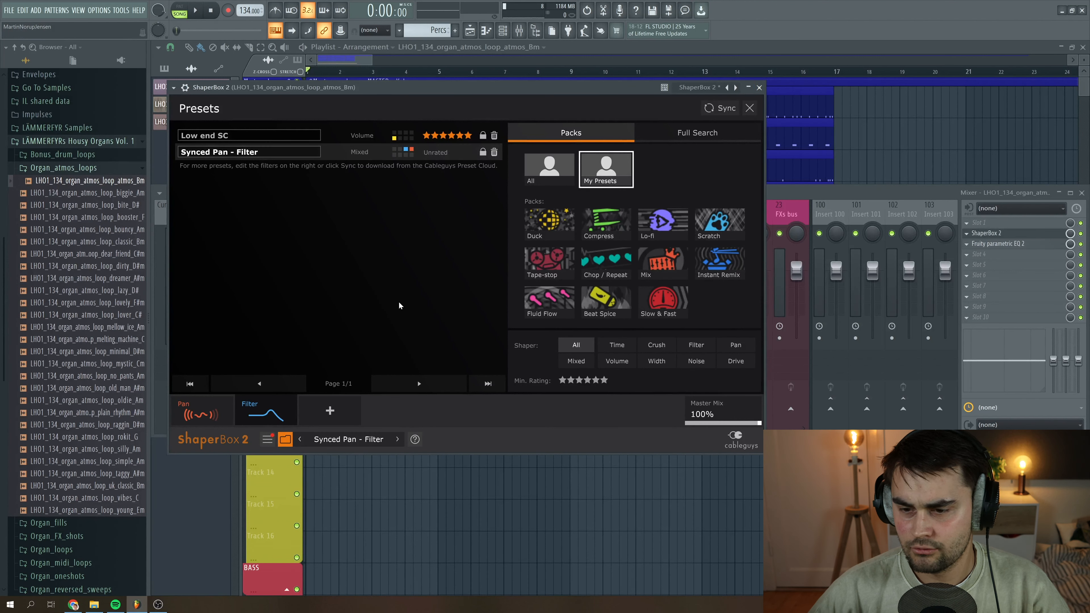
# Step: Show the preset's Pan shaper during playback and switch off its Filter shaper
pyautogui.click(198, 412)
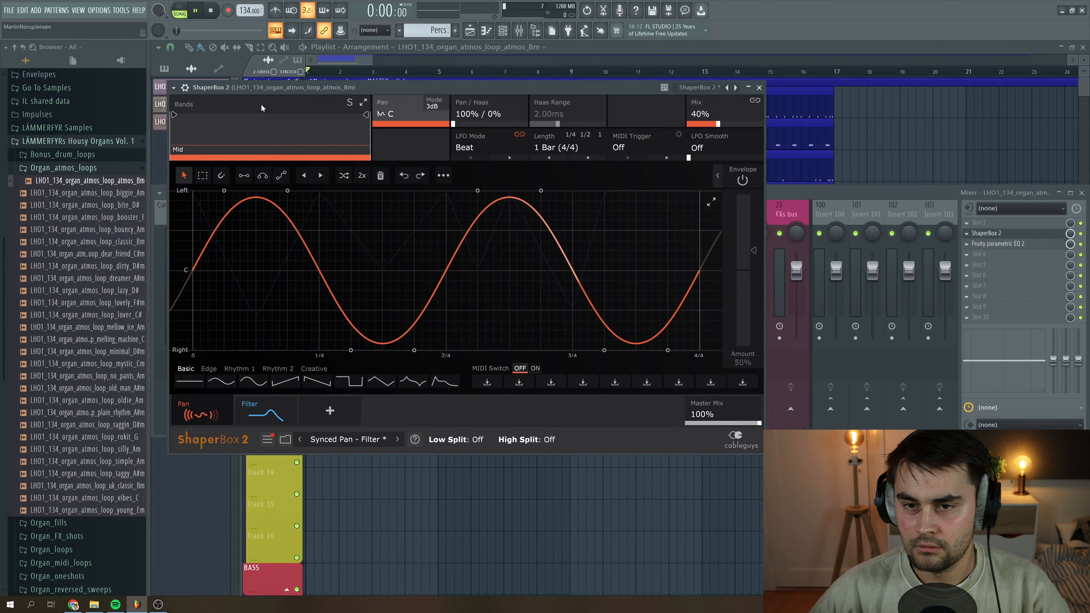
pyautogui.press('space')
pyautogui.moveTo(264, 403)
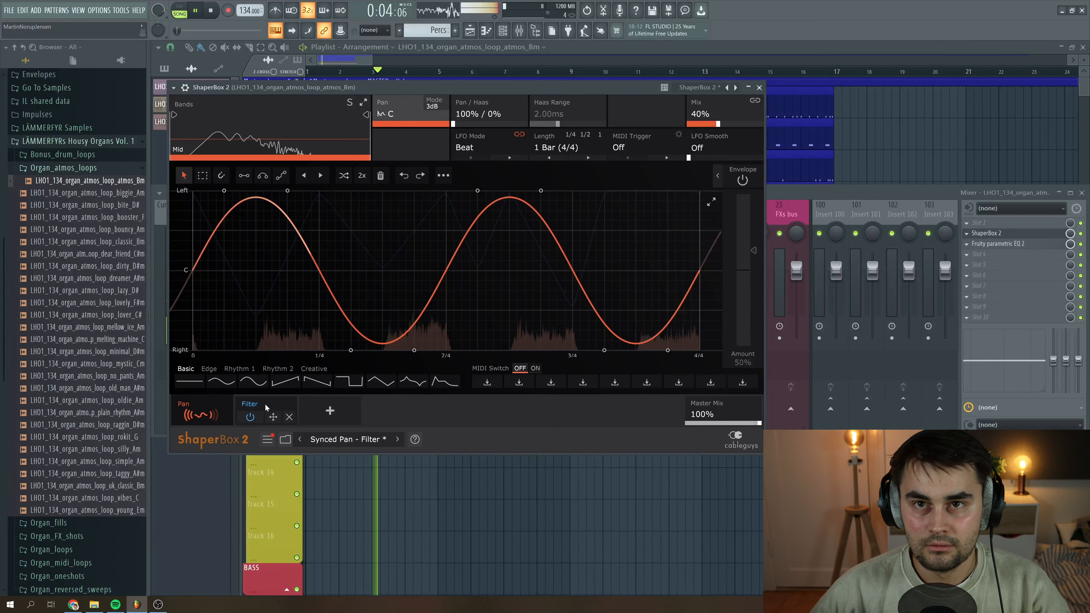
pyautogui.click(250, 417)
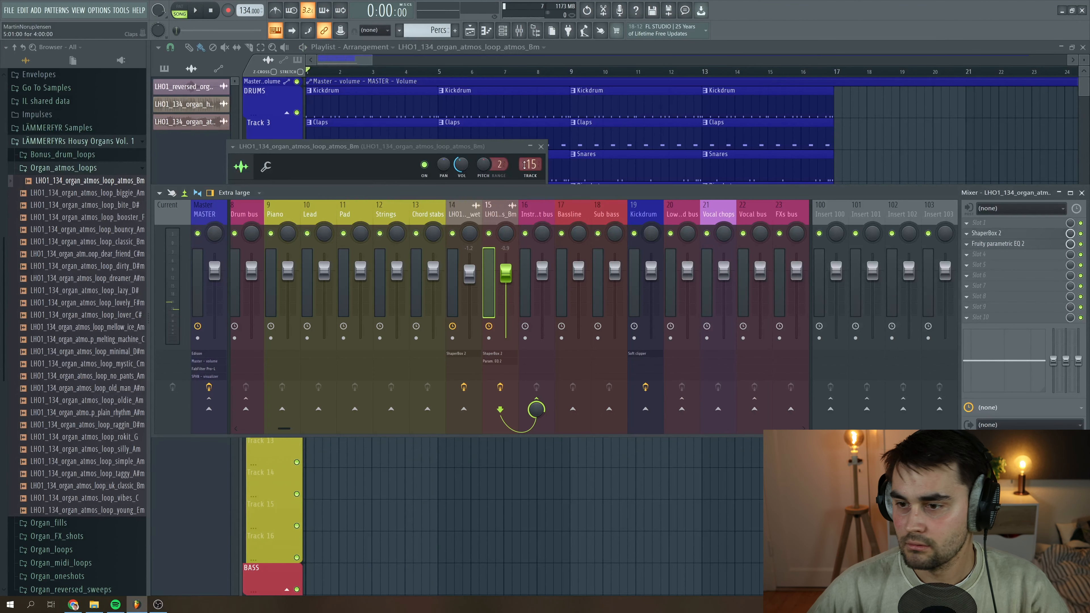
# Step: Audition samples in the Organ_fills folder and place LHO1_organ_fill_spencer_Am at the start of Track 12
pyautogui.click(540, 146)
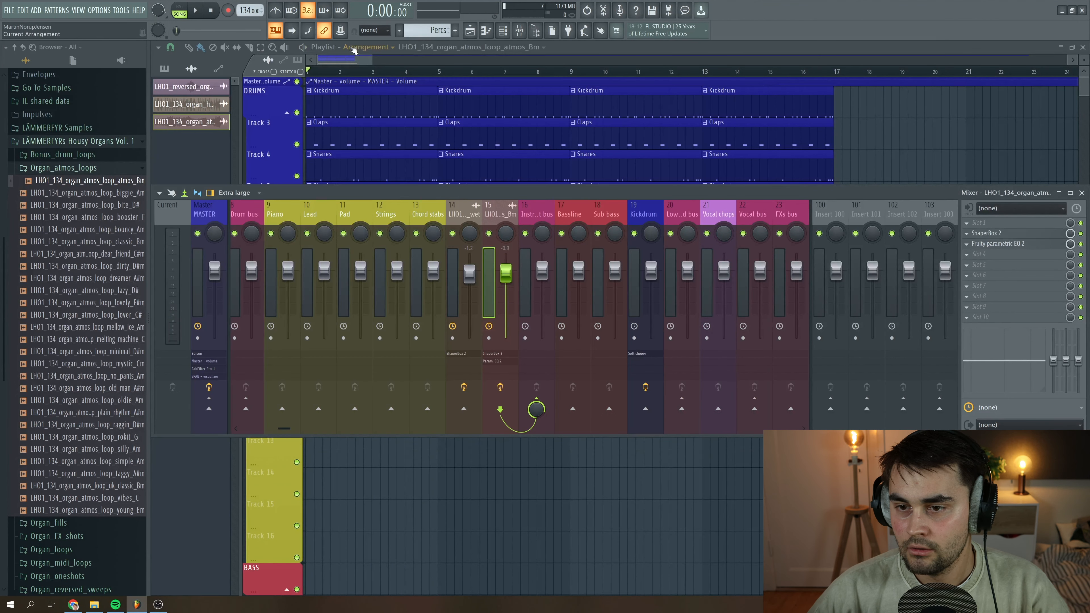
pyautogui.click(146, 166)
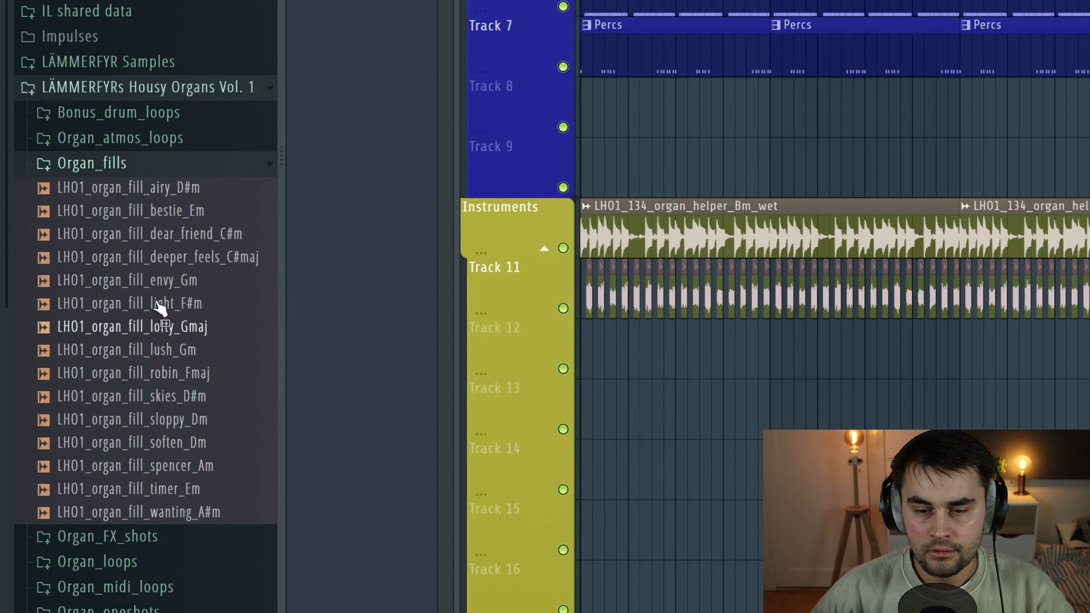
pyautogui.click(219, 472)
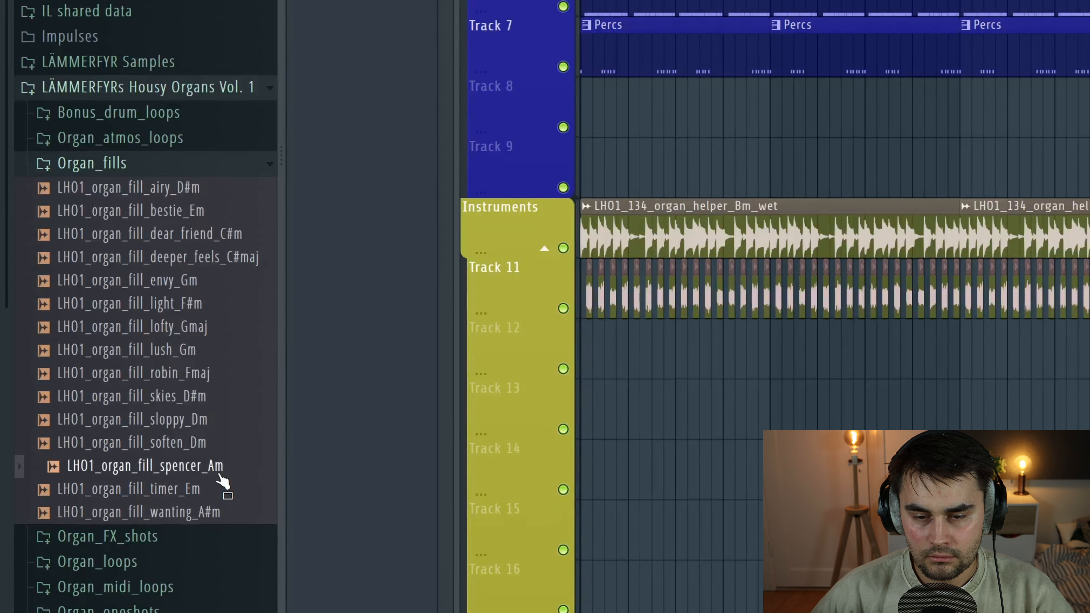
pyautogui.click(207, 491)
pyautogui.click(205, 472)
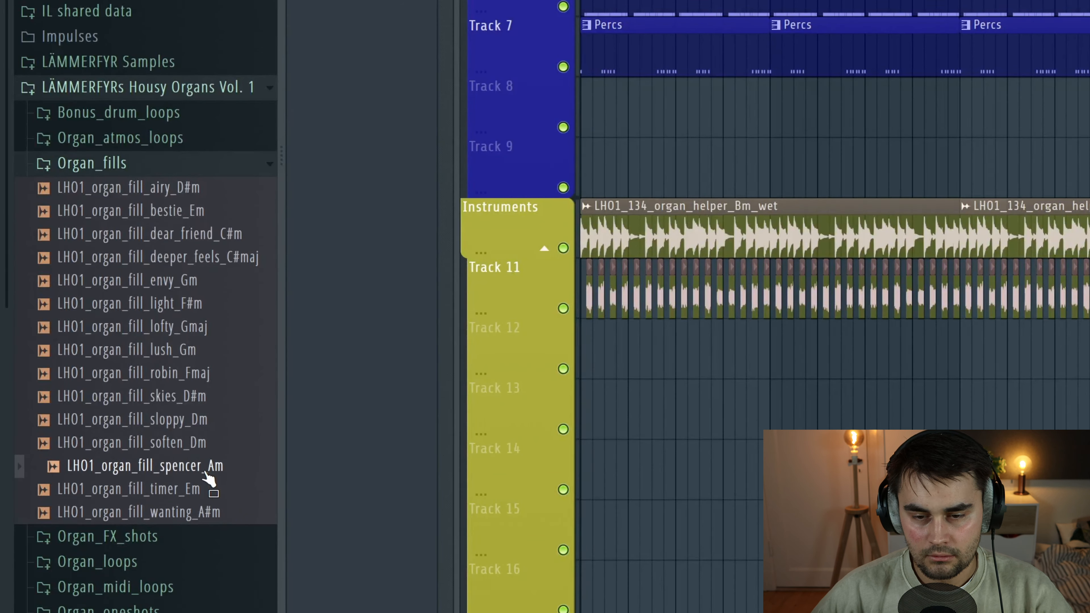
pyautogui.moveTo(201, 472); pyautogui.dragTo(742, 422)
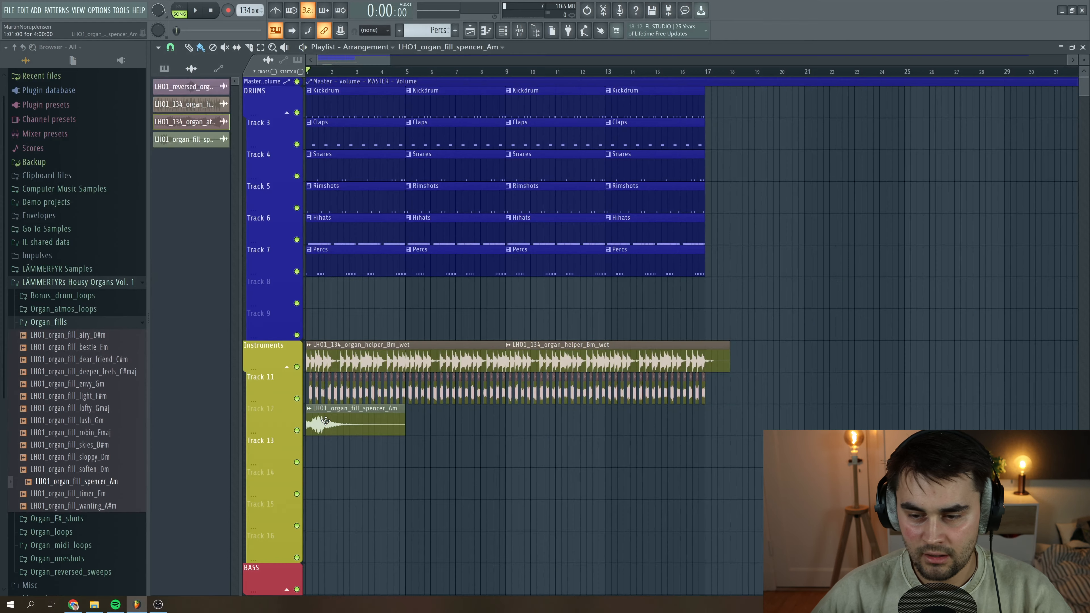
# Step: Raise the time-stretching pitch of the spencer fill's channel and audition the shifted sample
pyautogui.doubleClick(326, 421)
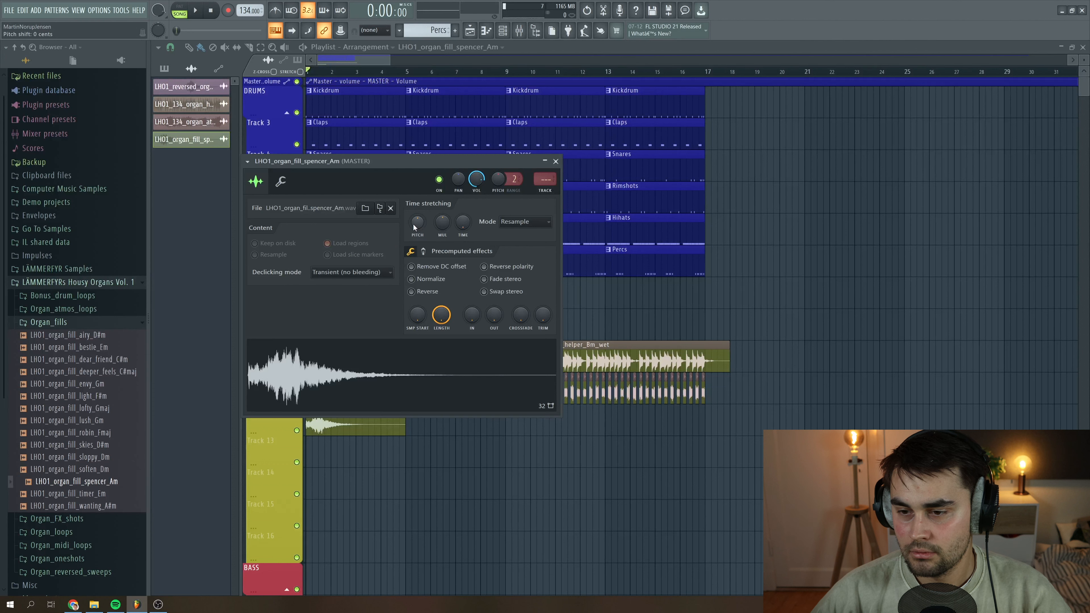
pyautogui.moveTo(417, 221); pyautogui.dragTo(417, 216)
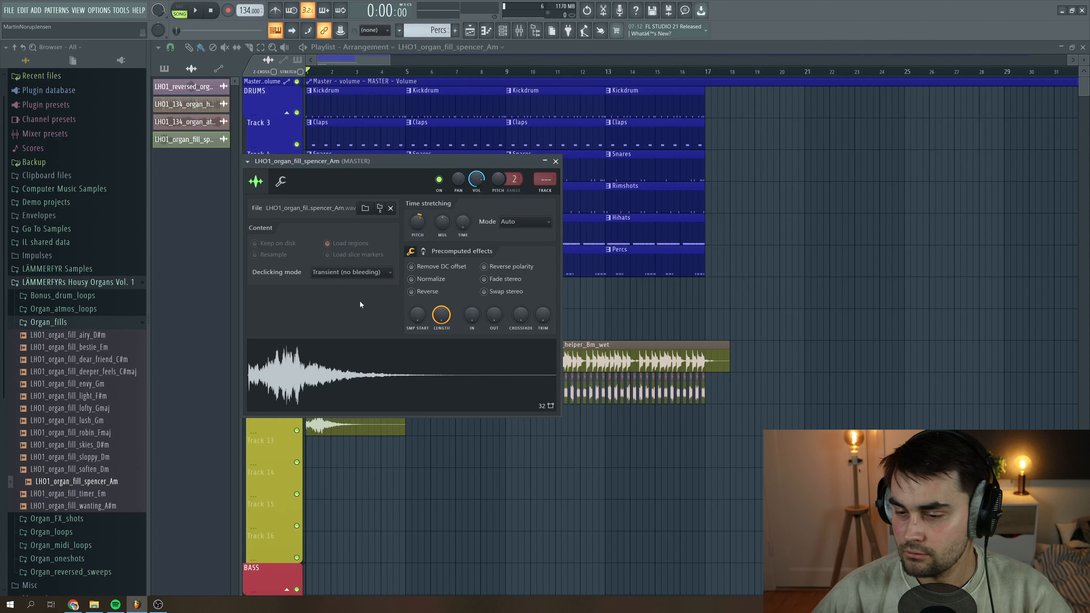
pyautogui.click(348, 376)
# Step: Lower the spencer fill's channel volume to 36% and pan it off-centre, checking it during playback
pyautogui.moveTo(476, 178); pyautogui.dragTo(476, 182)
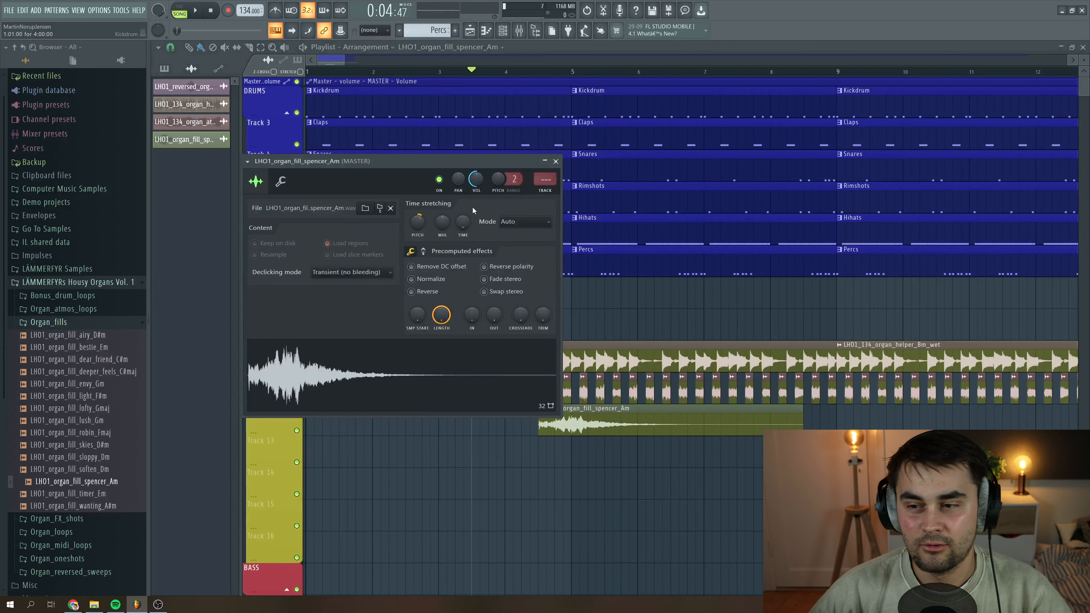
pyautogui.moveTo(476, 178); pyautogui.dragTo(476, 187)
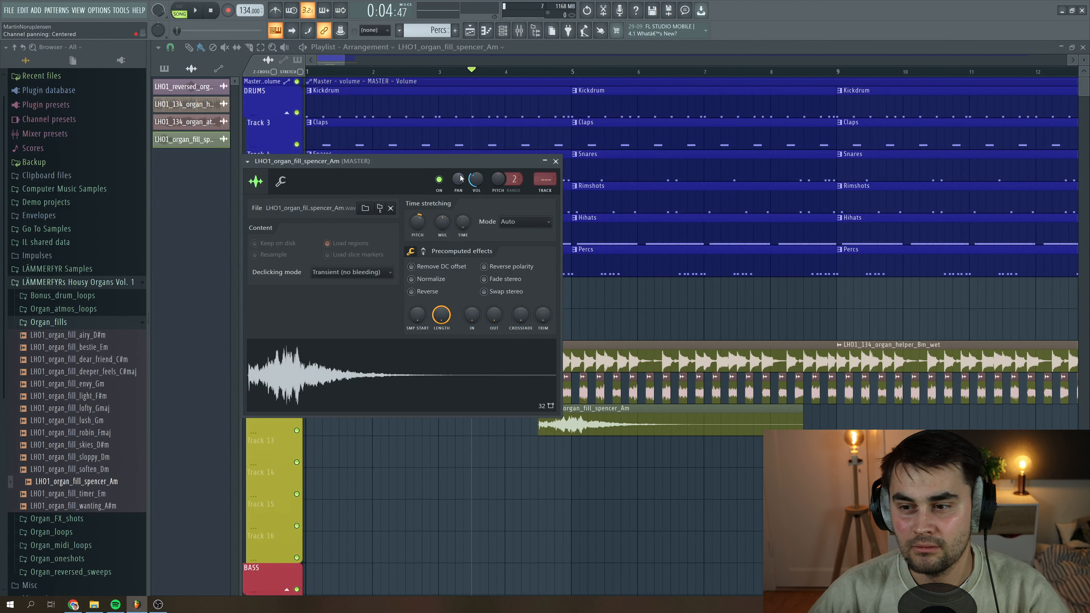
pyautogui.moveTo(457, 178); pyautogui.dragTo(476, 181)
pyautogui.press('space')
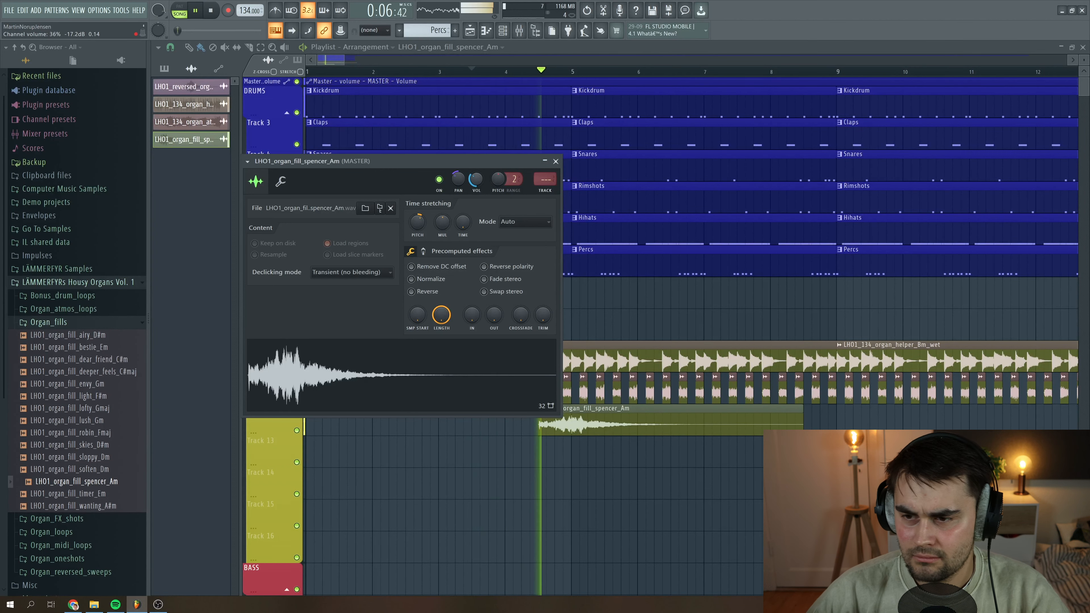
pyautogui.click(555, 161)
pyautogui.press('space')
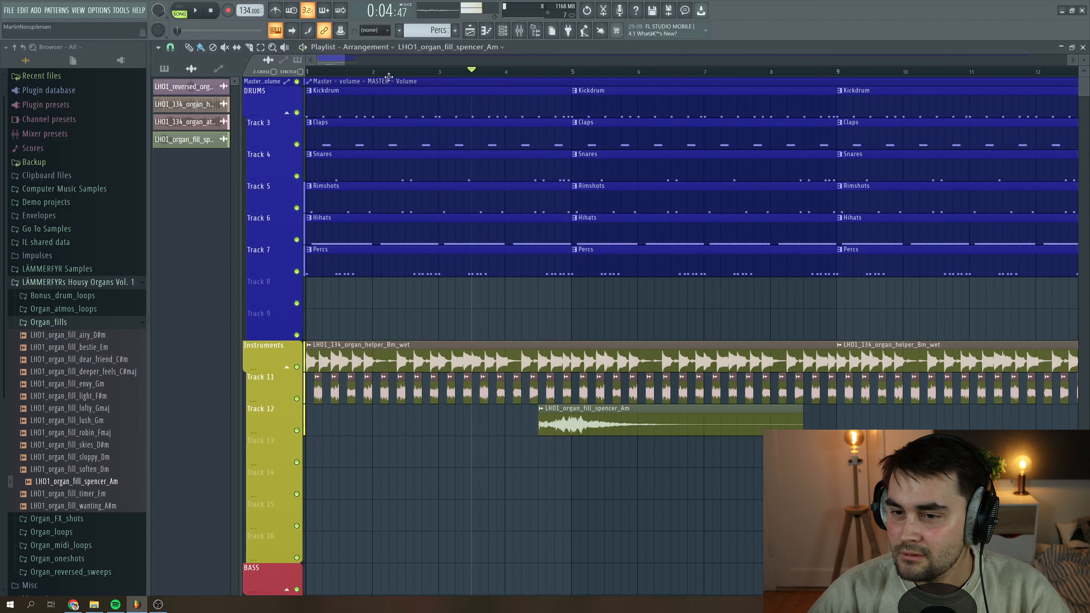
# Step: Place LHO1_organ_fx_hit_dist_verb_Bm from Organ_FX_shots on Track 13, starting at bar 2, and play the arrangement
pyautogui.scroll(-3, 379, 84)
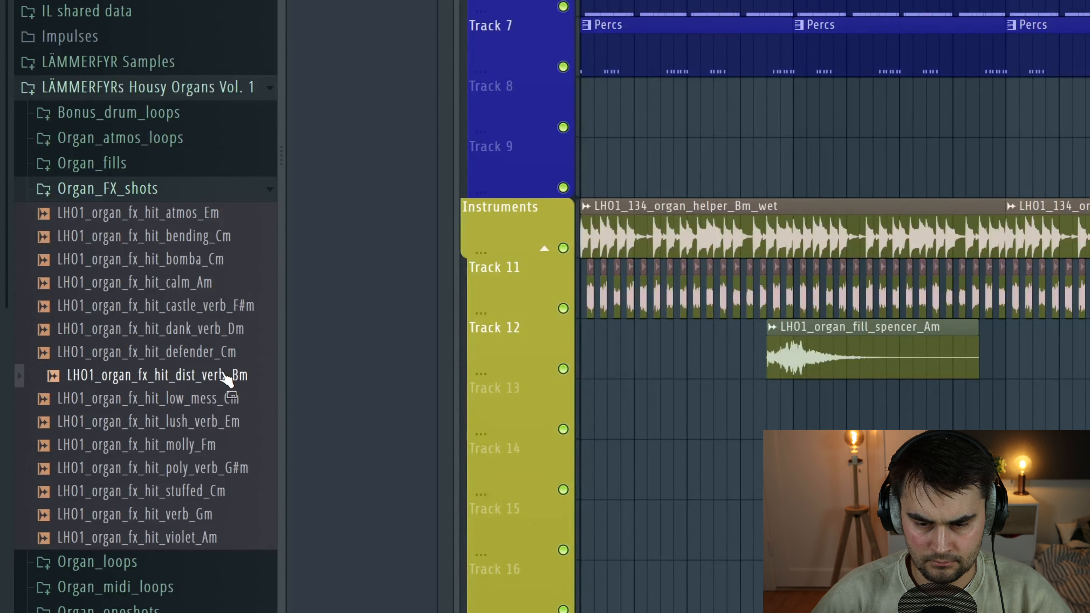
pyautogui.moveTo(781, 483); pyautogui.dragTo(637, 406)
pyautogui.doubleClick(637, 405)
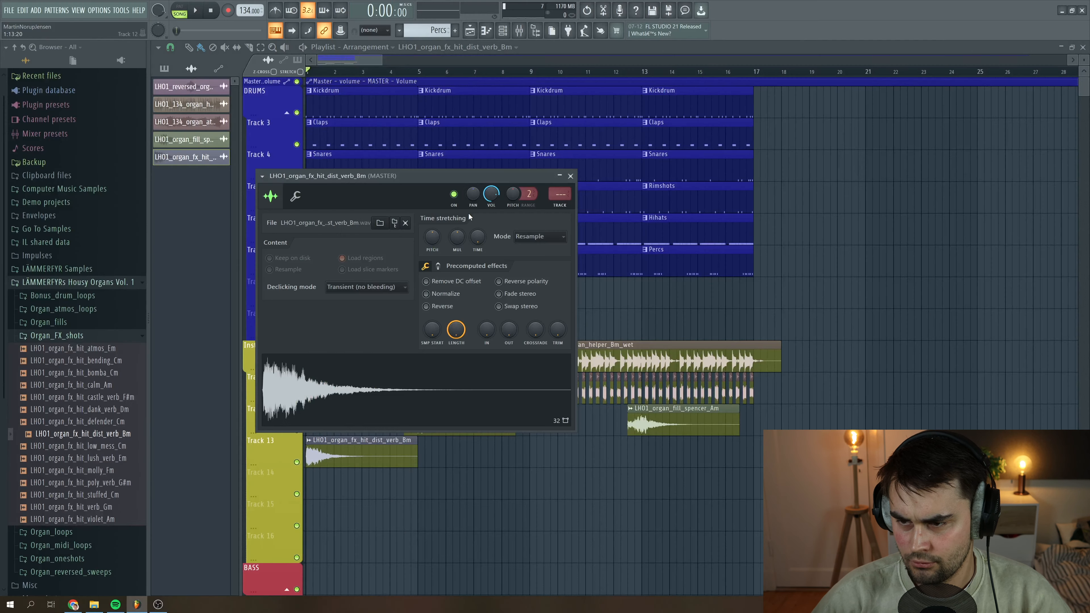
pyautogui.moveTo(338, 445); pyautogui.dragTo(375, 452)
pyautogui.press('space')
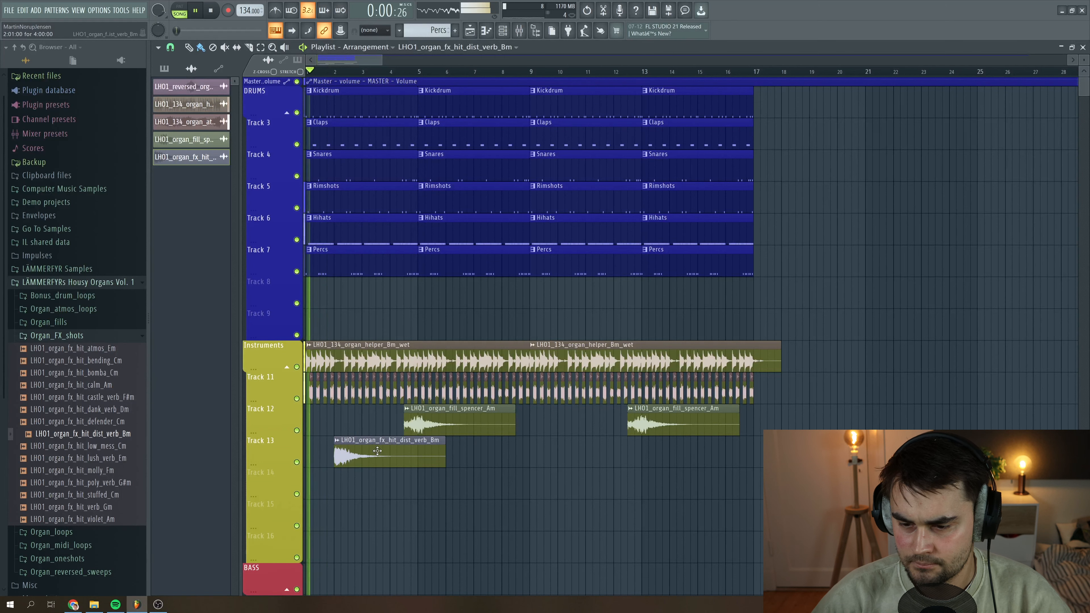
# Step: Set the dist_verb FX hit's channel volume to 29% and pan it off-centre, checking it during playback
pyautogui.doubleClick(375, 452)
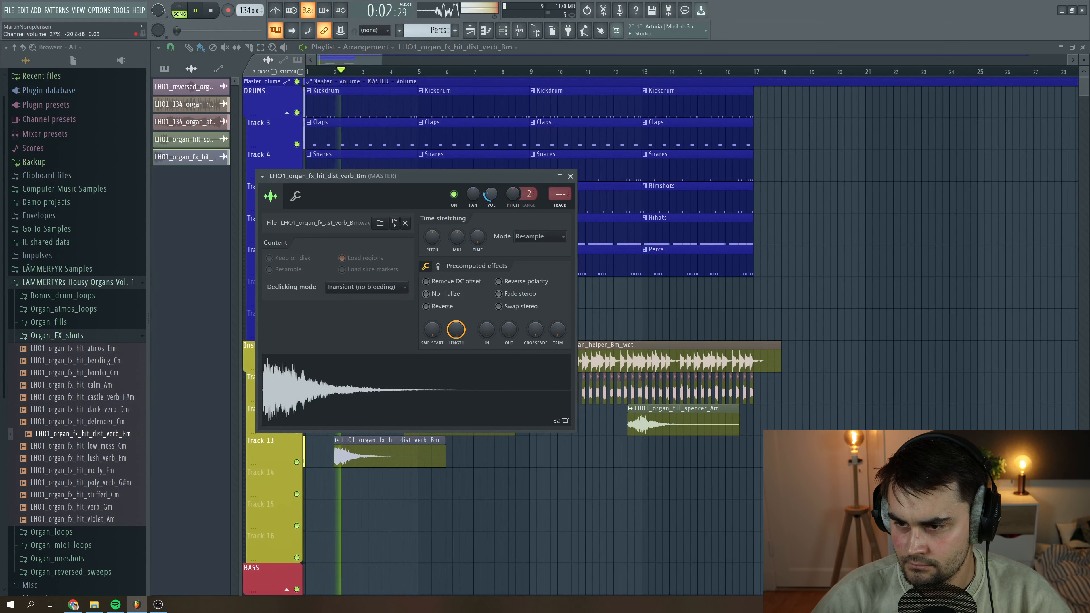
pyautogui.scroll(5, 477, 197)
pyautogui.press('space')
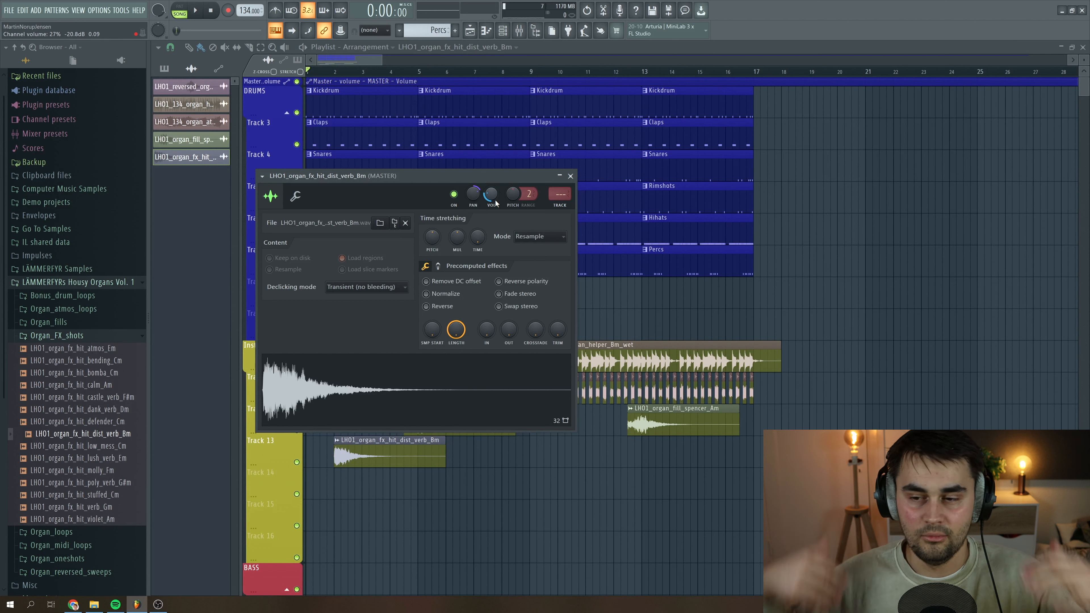
pyautogui.press('space')
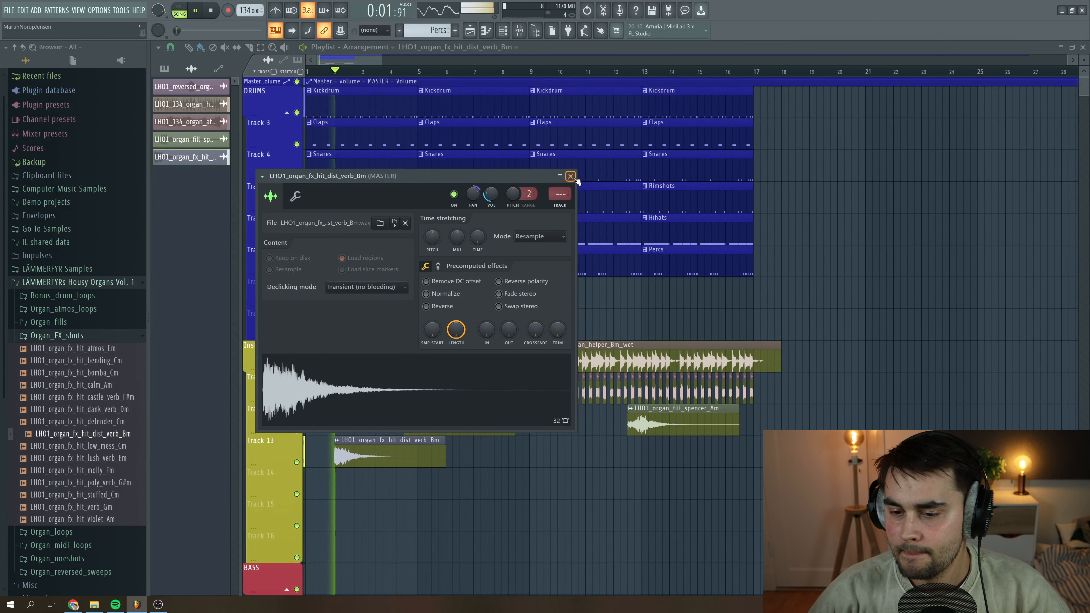
pyautogui.click(571, 176)
# Step: Solo the Instruments track and re-enable Tracks 11, 12 and 13 alongside it
pyautogui.rightClick(296, 367)
pyautogui.press('space')
pyautogui.click(297, 398)
pyautogui.click(297, 430)
pyautogui.click(296, 462)
# Step: Listen to the isolated organ layers and duplicate the FX hit clip on Track 13 to bar 10
pyautogui.press('space')
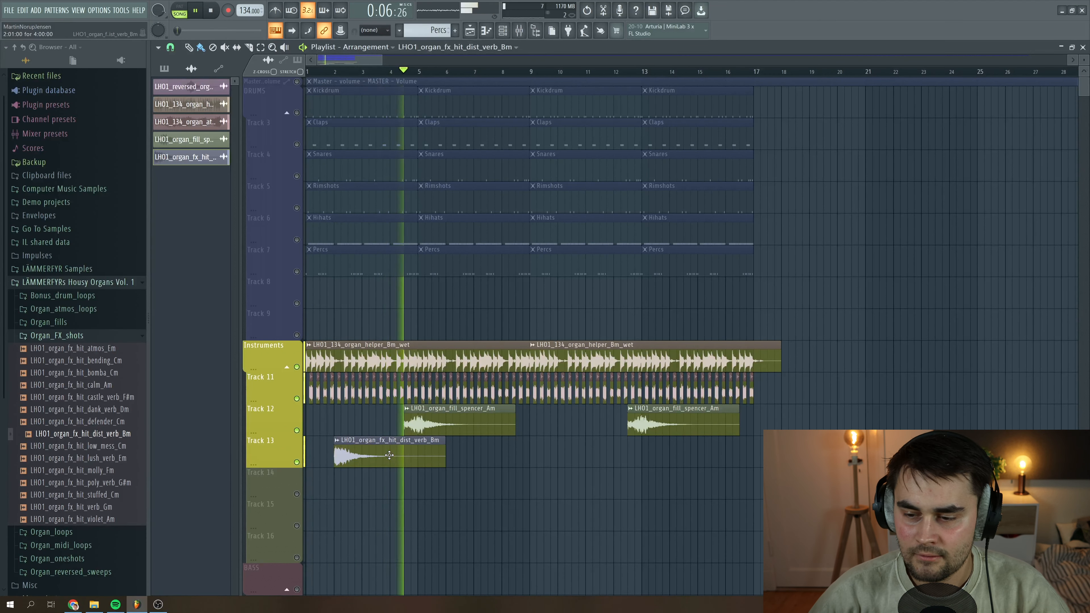
pyautogui.press('space')
pyautogui.moveTo(449, 499); pyautogui.dragTo(366, 437)
pyautogui.hotkey('ctrl', 'b')
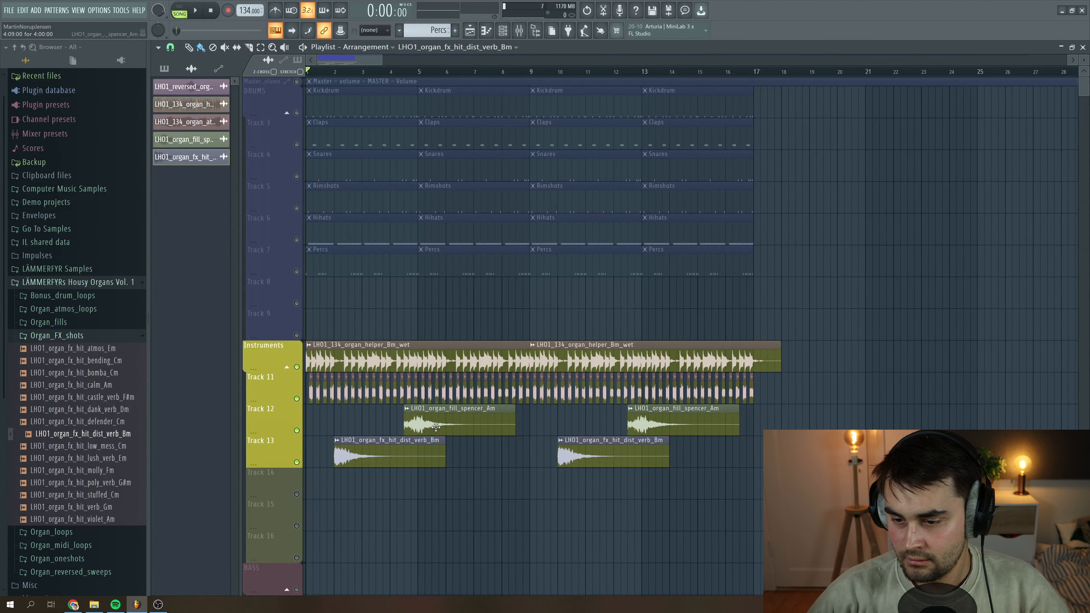
# Step: Route the spencer fill's channel to its own mixer track and move that track to position 16 beside the other organ loops
pyautogui.doubleClick(420, 424)
pyautogui.click(246, 164)
pyautogui.click(406, 199)
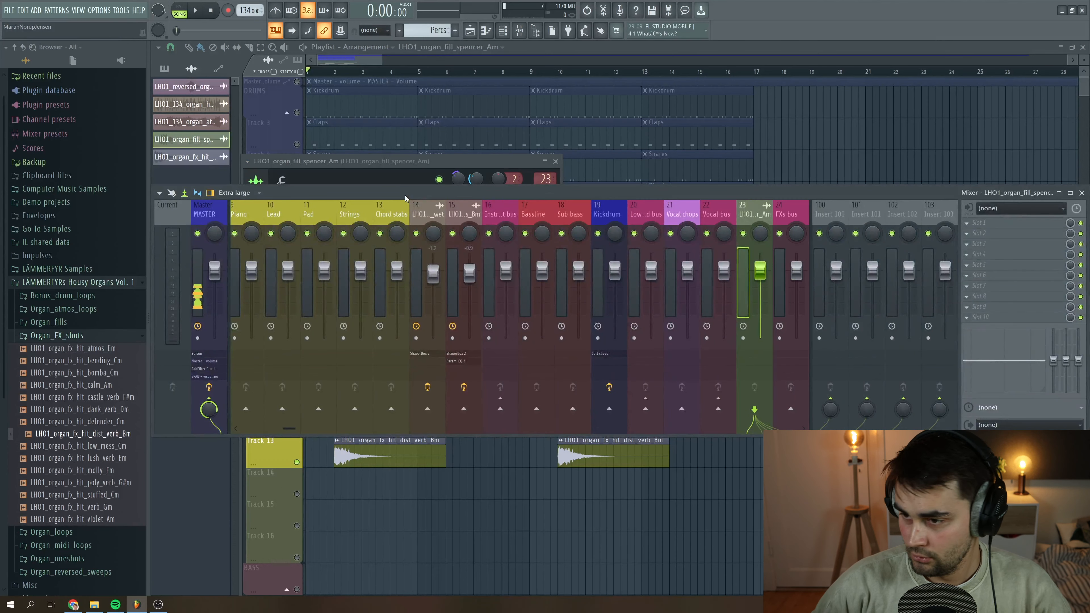
pyautogui.hotkey('alt', 'Left')
pyautogui.hotkey('alt', 'Left')
pyautogui.hotkey('alt', 'Left')
pyautogui.hotkey('alt', 'Left')
pyautogui.hotkey('alt', 'Left')
pyautogui.hotkey('alt', 'Left')
pyautogui.hotkey('alt', 'Left')
# Step: Insert Fruity parametric EQ 2 on the spencer fill's mixer track and set band 1 to high pass at about 289 Hz
pyautogui.click(918, 412)
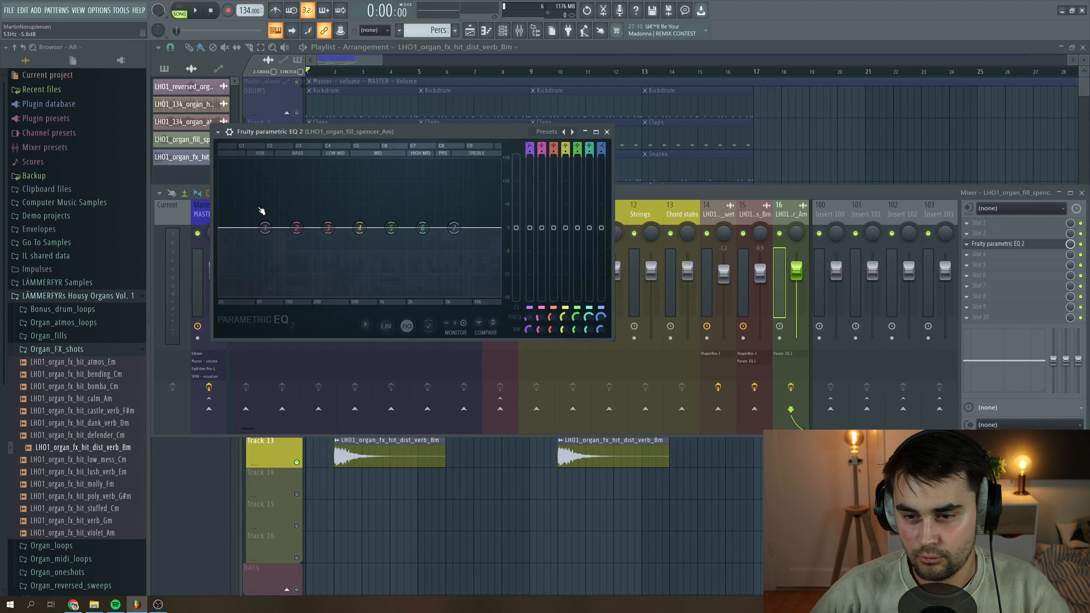
pyautogui.rightClick(265, 228)
pyautogui.moveTo(281, 252)
pyautogui.click(327, 279)
pyautogui.press('space')
pyautogui.moveTo(265, 227); pyautogui.dragTo(328, 229)
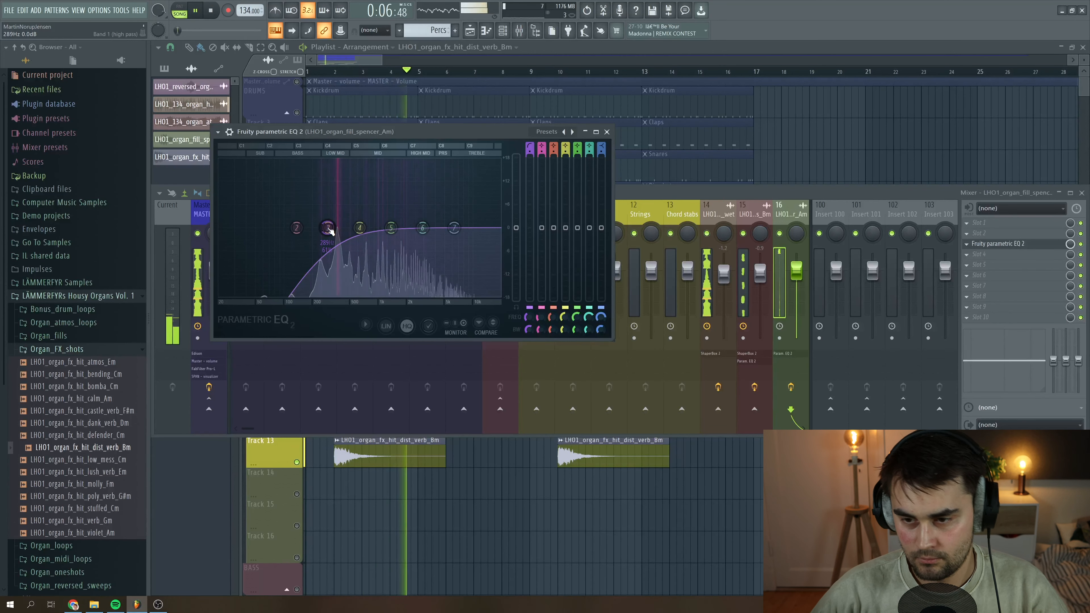
pyautogui.click(606, 132)
pyautogui.press('space')
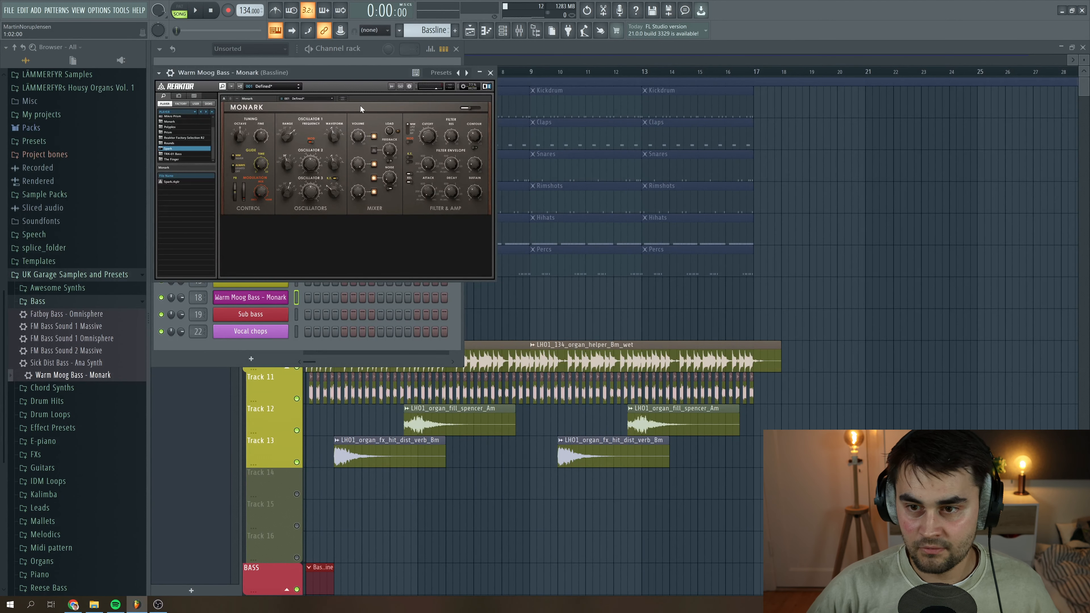
# Step: Load LHO1_134_organ_helper_Bm_midi from Organ_midi_loops onto the Warm Moog Bass - Monark channel
pyautogui.click(490, 73)
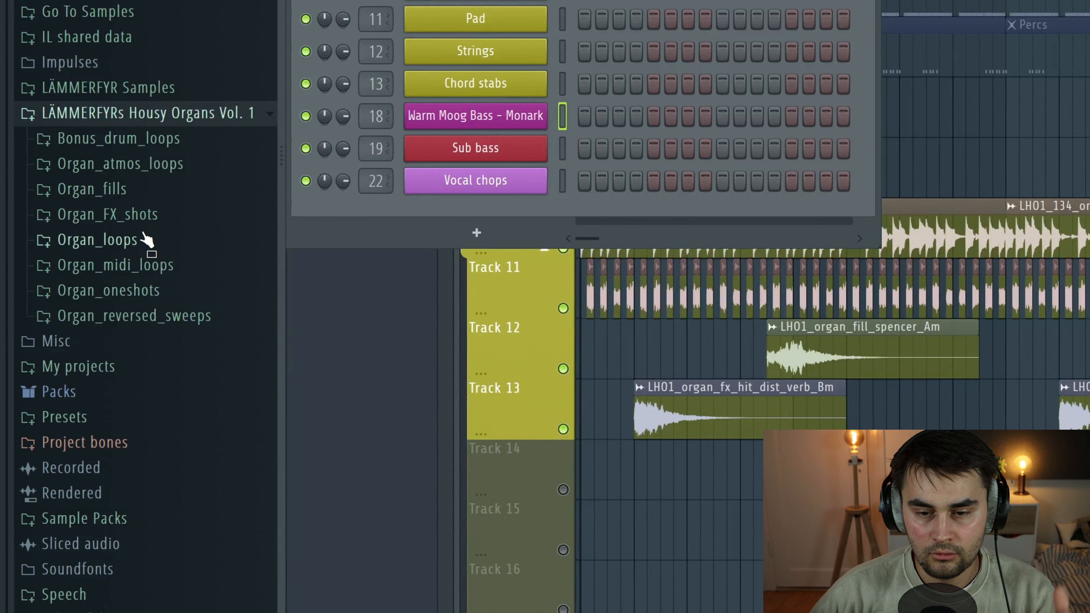
pyautogui.click(144, 267)
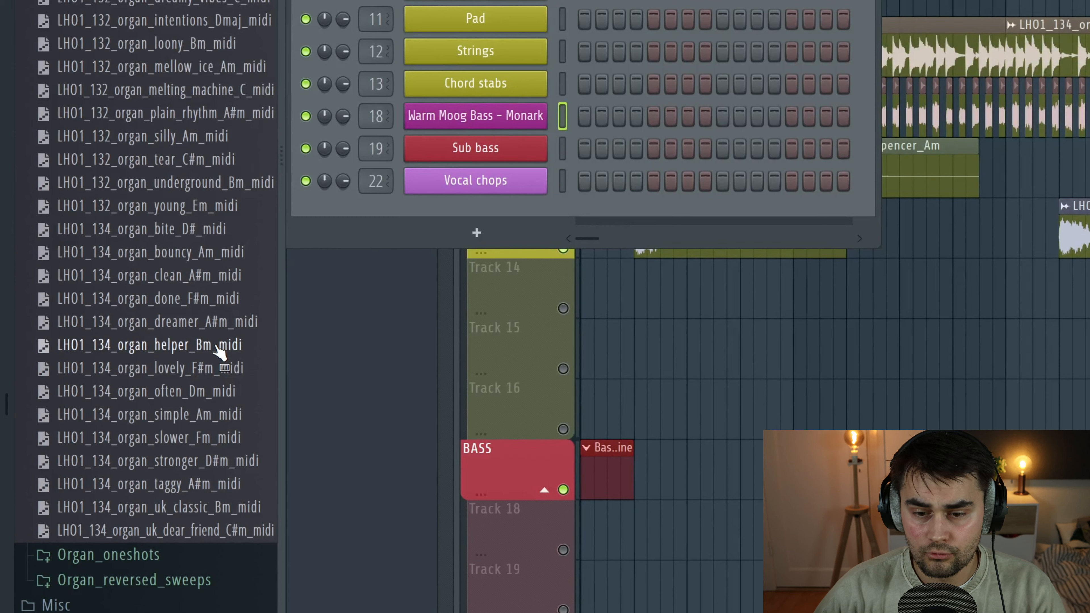
pyautogui.moveTo(217, 352); pyautogui.dragTo(556, 120)
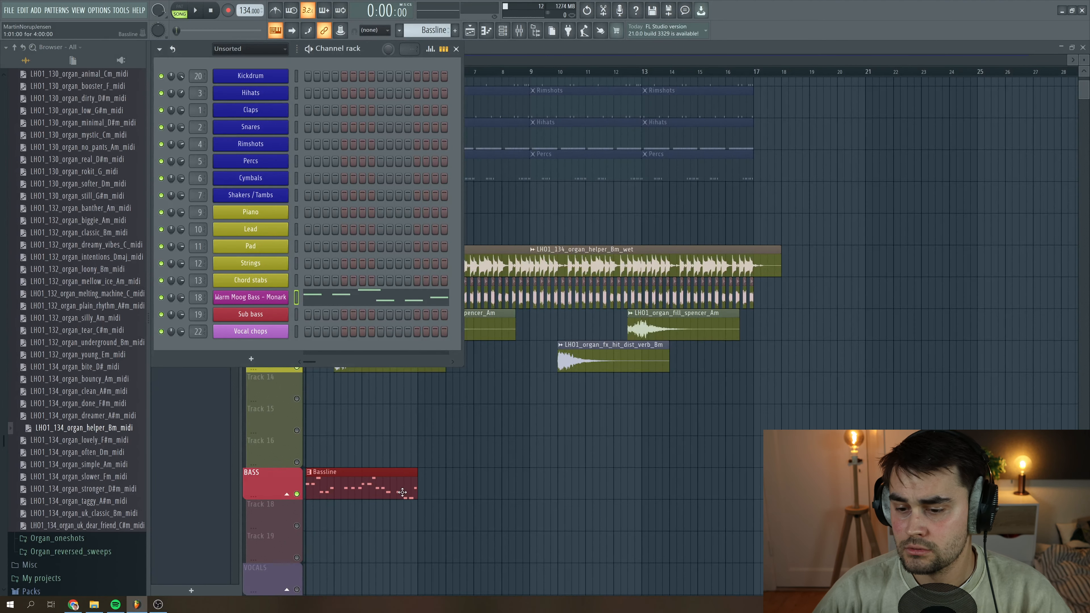
# Step: Repeat the Bassline pattern along the BASS track so four clips fill bars 1 to 16
pyautogui.press('F6')
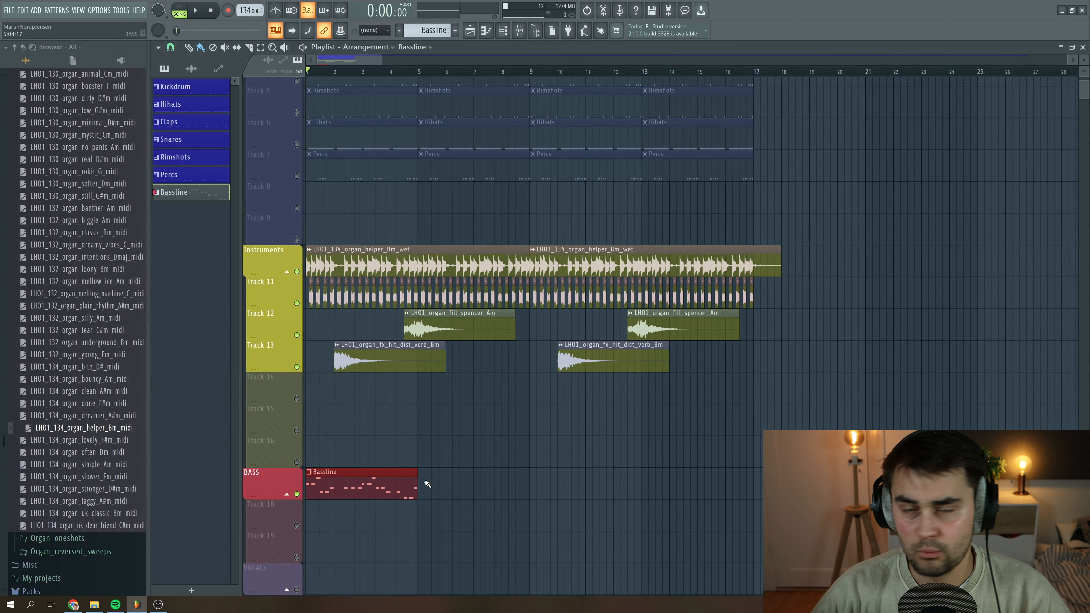
pyautogui.click(428, 484)
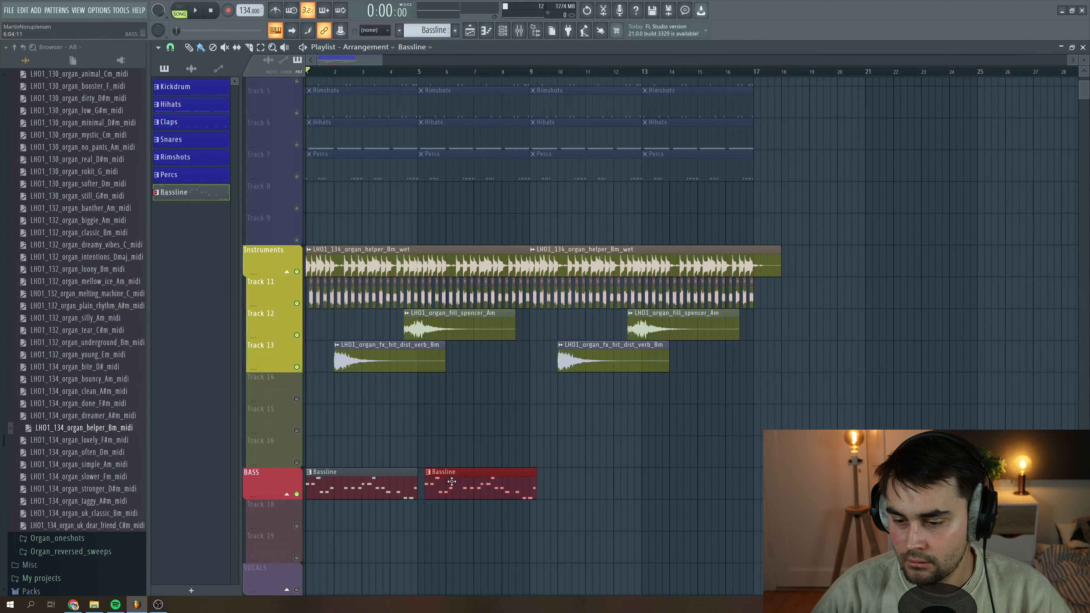
pyautogui.press('space')
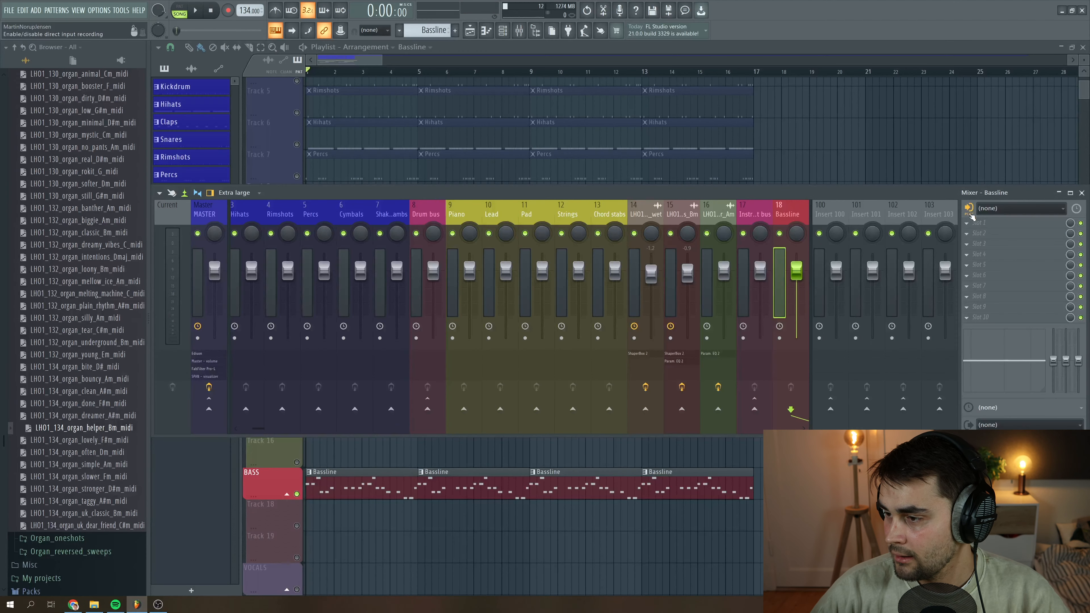
pyautogui.press('F9')
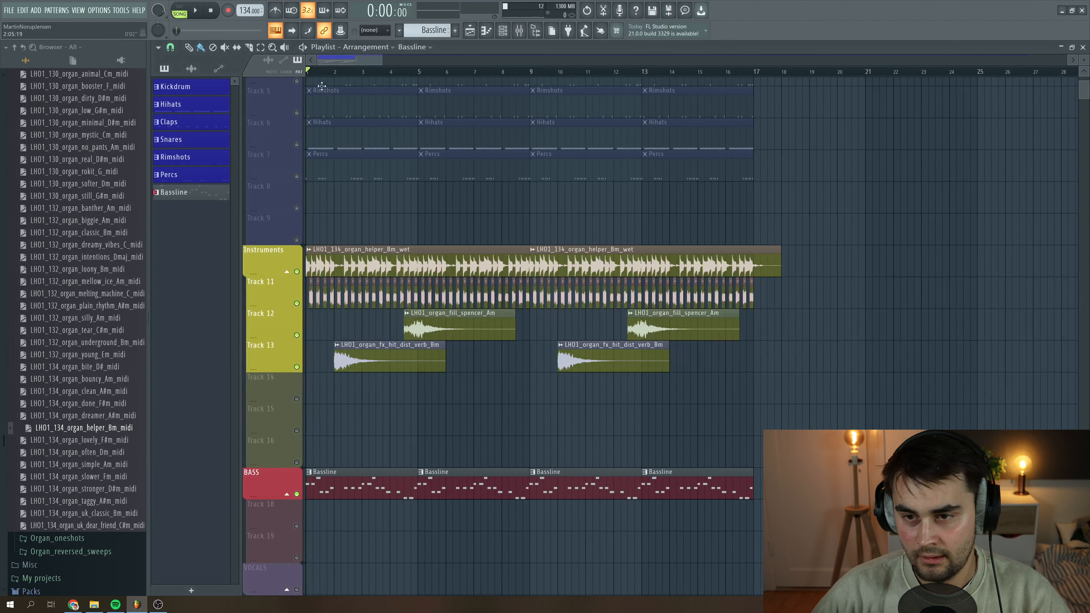
# Step: Re-enable all muted playlist tracks and play the full arrangement with drums and bassline
pyautogui.rightClick(296, 112)
pyautogui.rightClick(296, 112)
pyautogui.scroll(1, 346, 140)
pyautogui.press('space')
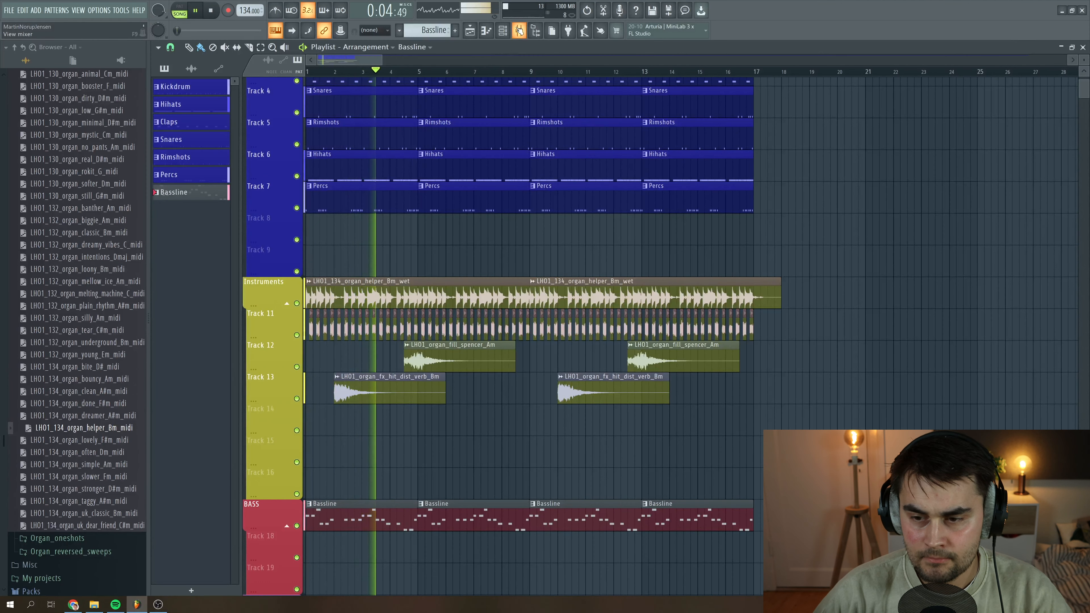
# Step: Insert Fruity Parametric EQ 2 on the Bassline mixer track and pull its high band down towards the mids
pyautogui.click(519, 30)
pyautogui.press('space')
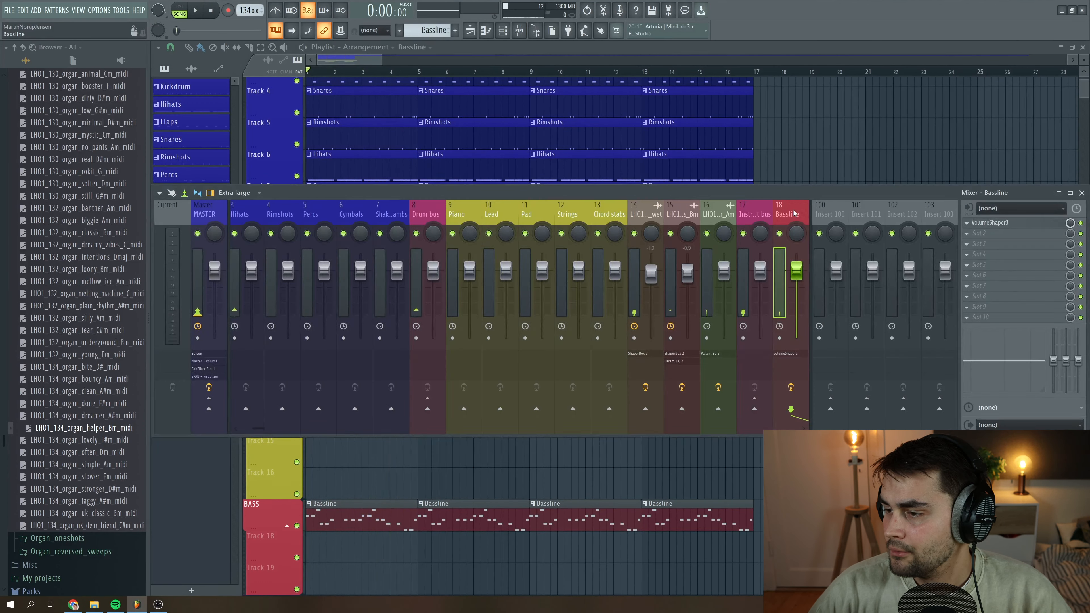
pyautogui.click(973, 256)
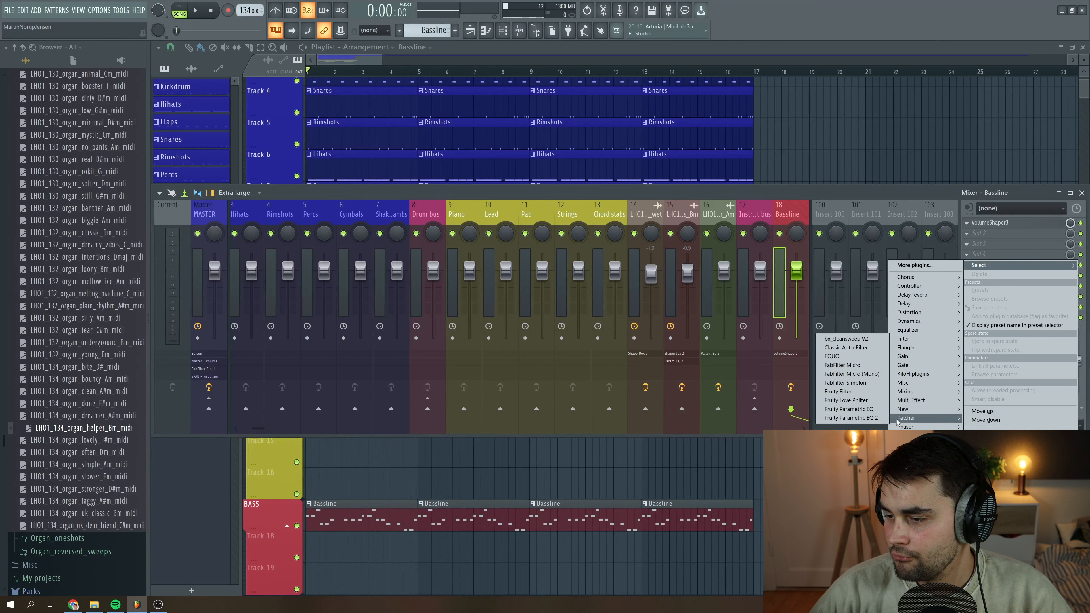
pyautogui.click(849, 417)
pyautogui.moveTo(448, 215); pyautogui.dragTo(369, 280)
pyautogui.press('space')
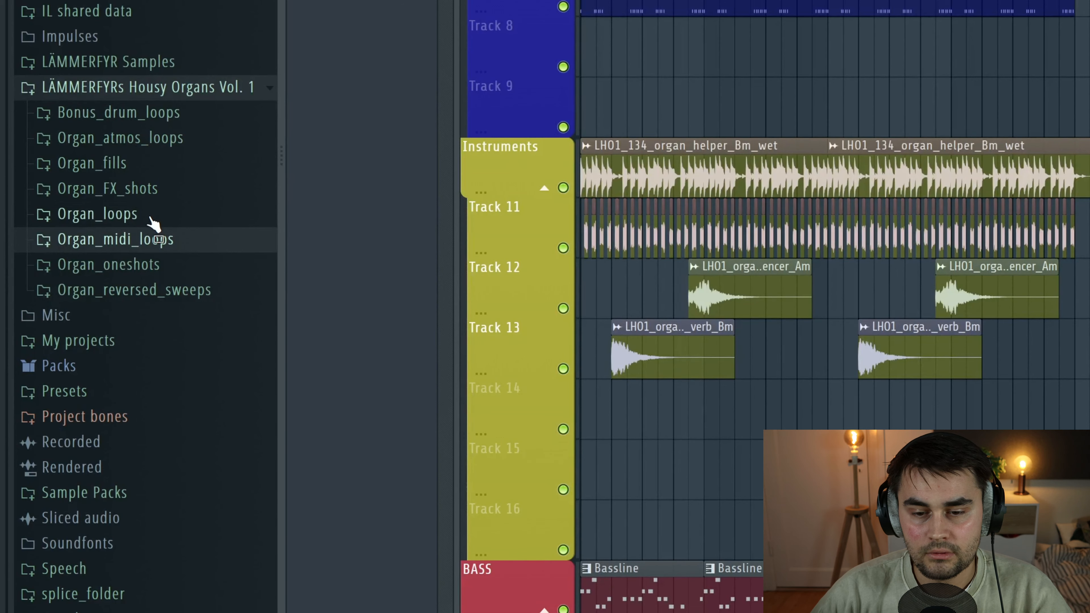
# Step: Load LHO1_132_organ_classic_Bm_dry from Organ_loops into the Slicex channel and perfect all of its regions
pyautogui.click(150, 217)
pyautogui.scroll(-6, 210, 386)
pyautogui.scroll(-10, 215, 339)
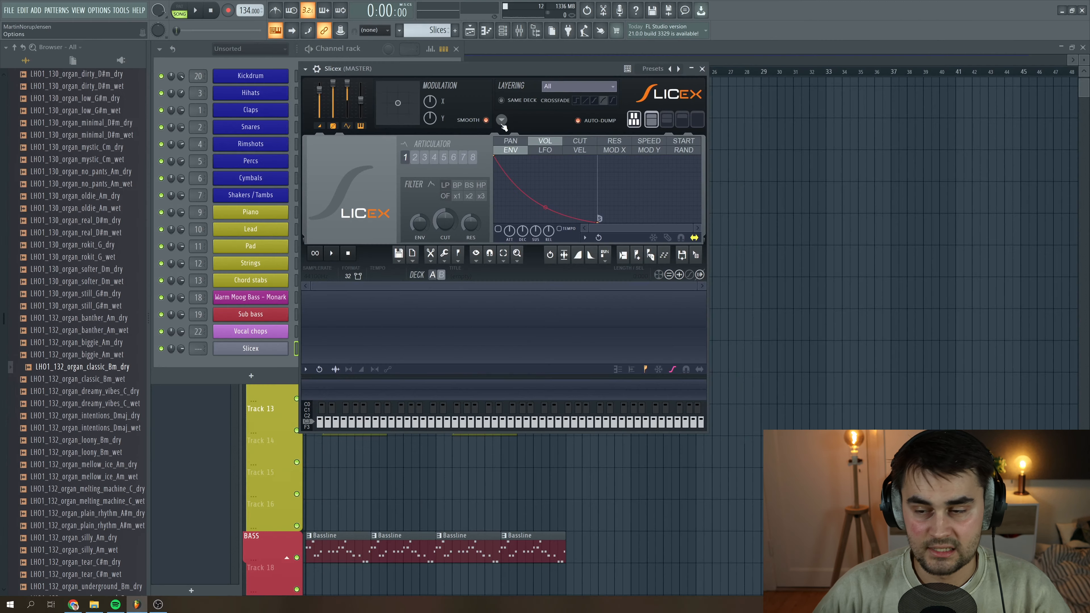
pyautogui.moveTo(175, 534); pyautogui.dragTo(383, 364)
pyautogui.moveTo(468, 327); pyautogui.dragTo(468, 329)
pyautogui.click(444, 253)
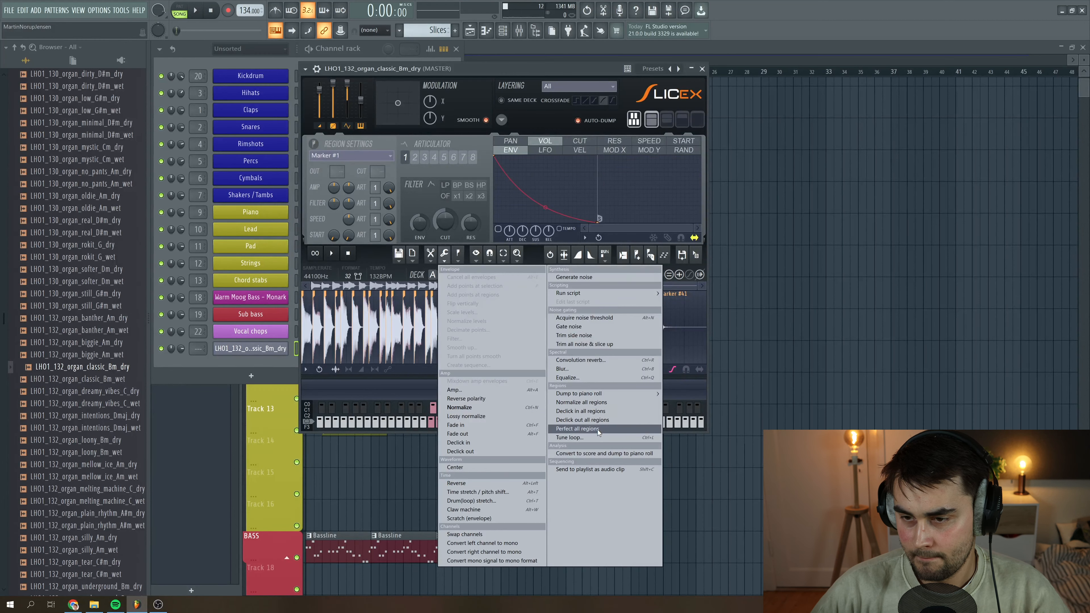
pyautogui.click(577, 428)
# Step: Audition several slices of the organ classic loop on the Slicex keyboard
pyautogui.click(489, 427)
pyautogui.click(531, 423)
pyautogui.click(557, 424)
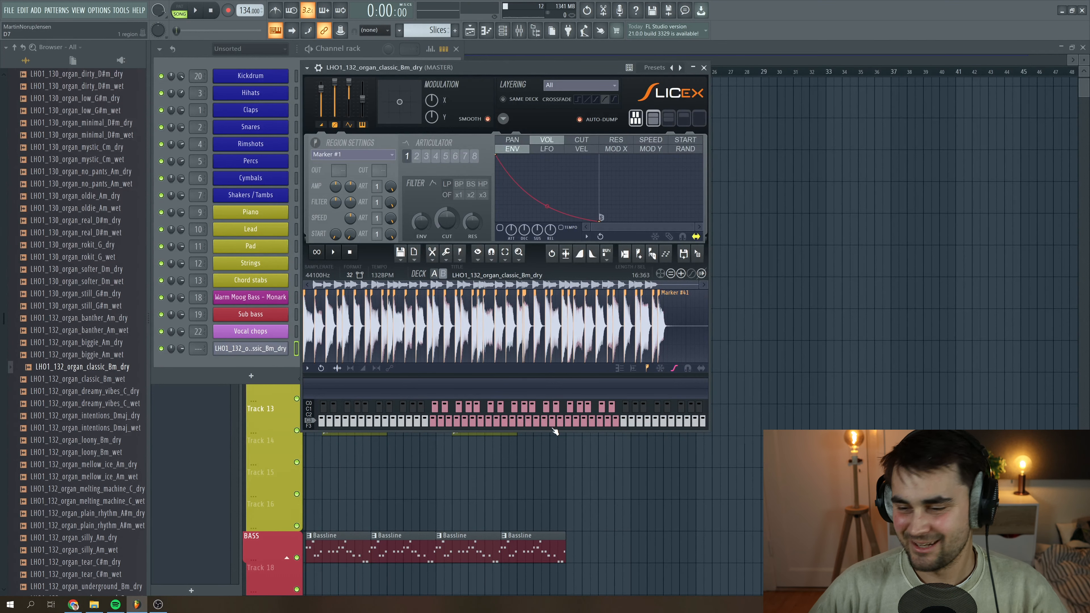
pyautogui.click(573, 422)
pyautogui.click(250, 349)
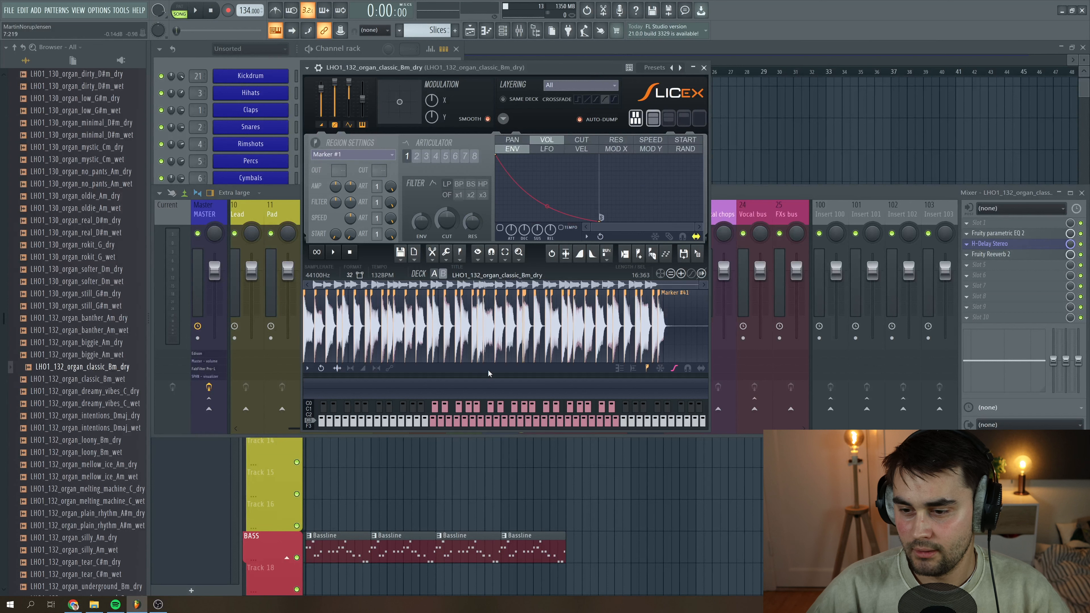
# Step: Audition more slices through the channel's EQ, delay and reverb effects, and close the Slicex window
pyautogui.click(505, 421)
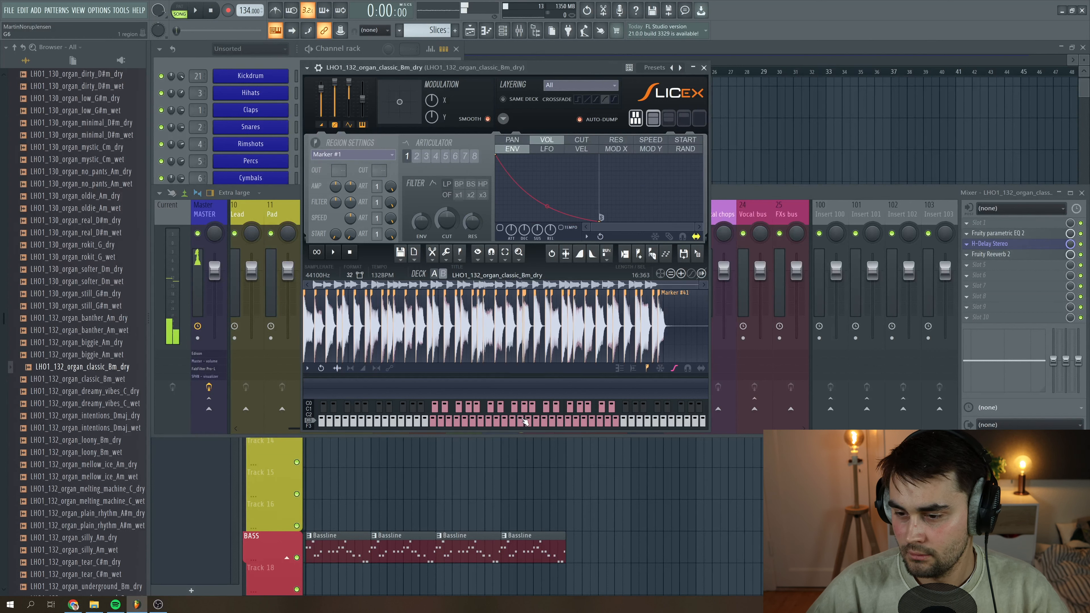
pyautogui.click(507, 422)
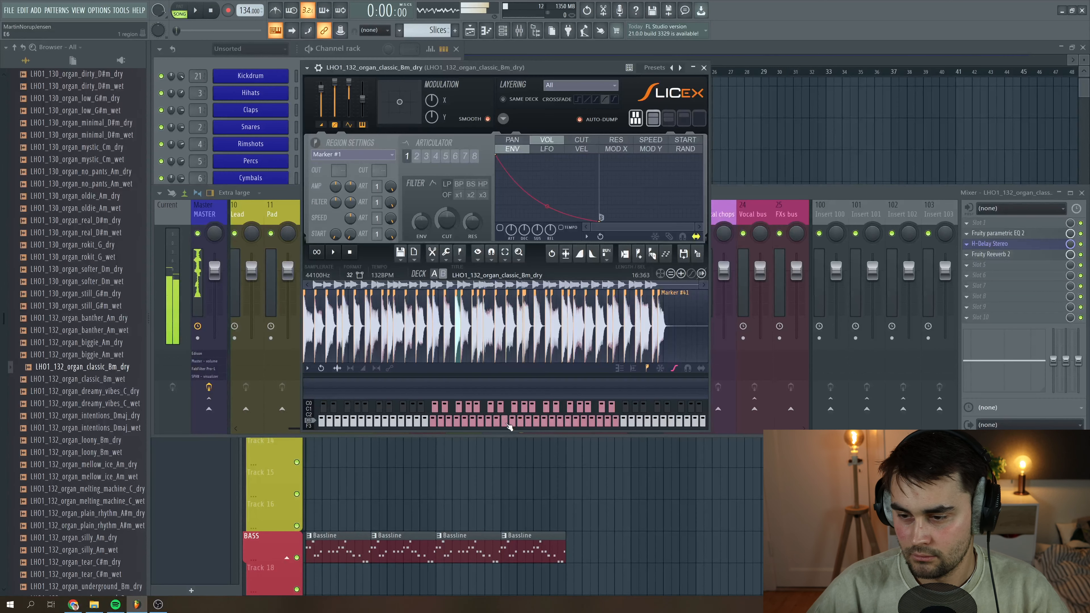
pyautogui.click(480, 422)
pyautogui.click(477, 422)
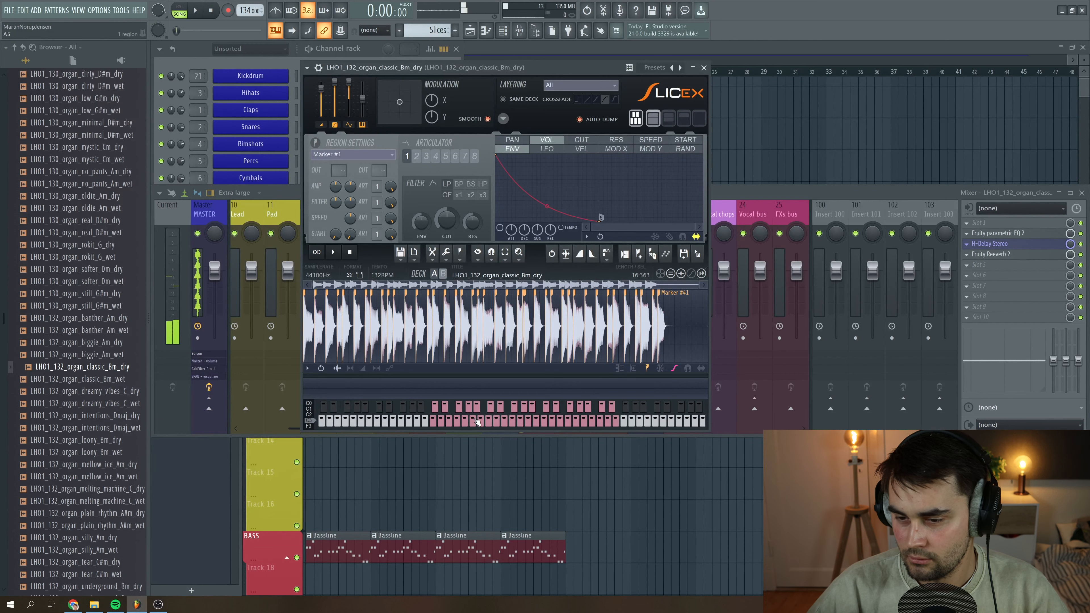
pyautogui.click(696, 68)
pyautogui.click(696, 67)
pyautogui.click(703, 67)
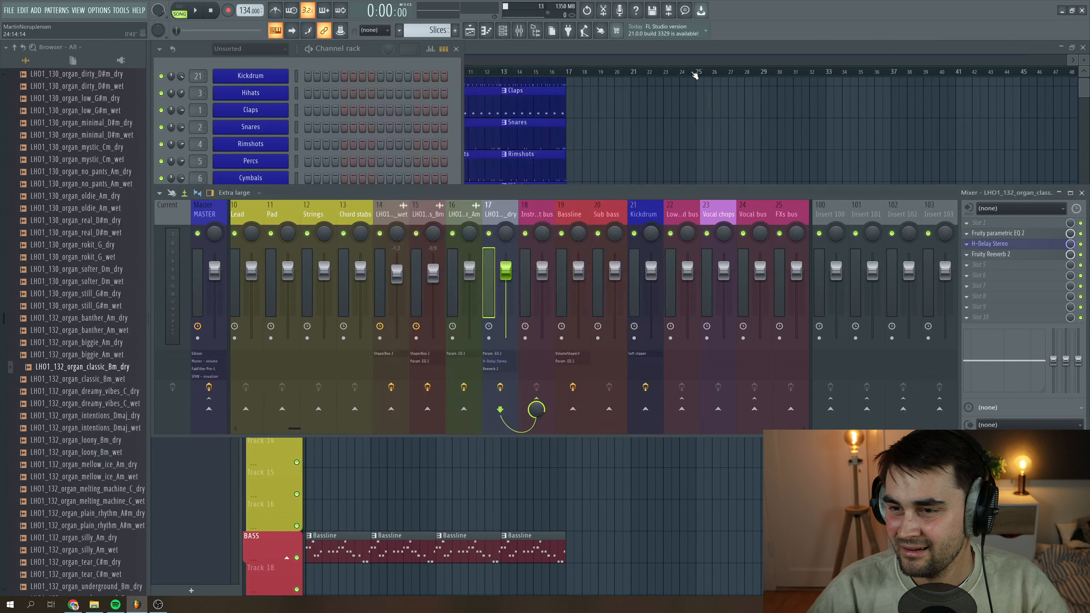
# Step: Play the Slices pattern on its own and examine its marker notes in the piano roll
pyautogui.click(181, 12)
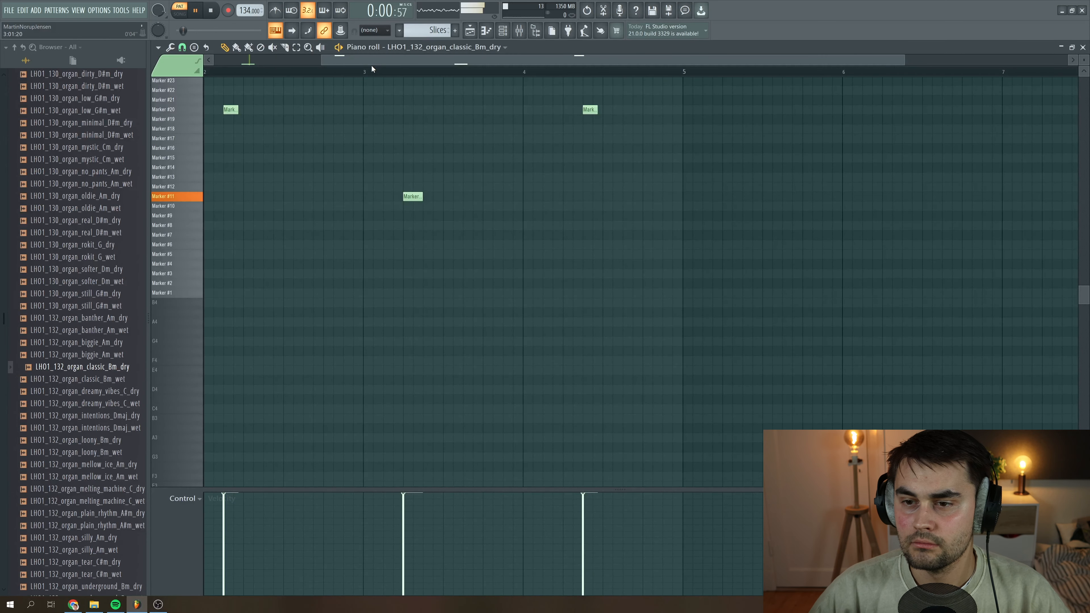
pyautogui.moveTo(372, 66); pyautogui.dragTo(283, 49)
pyautogui.scroll(1, 421, 122)
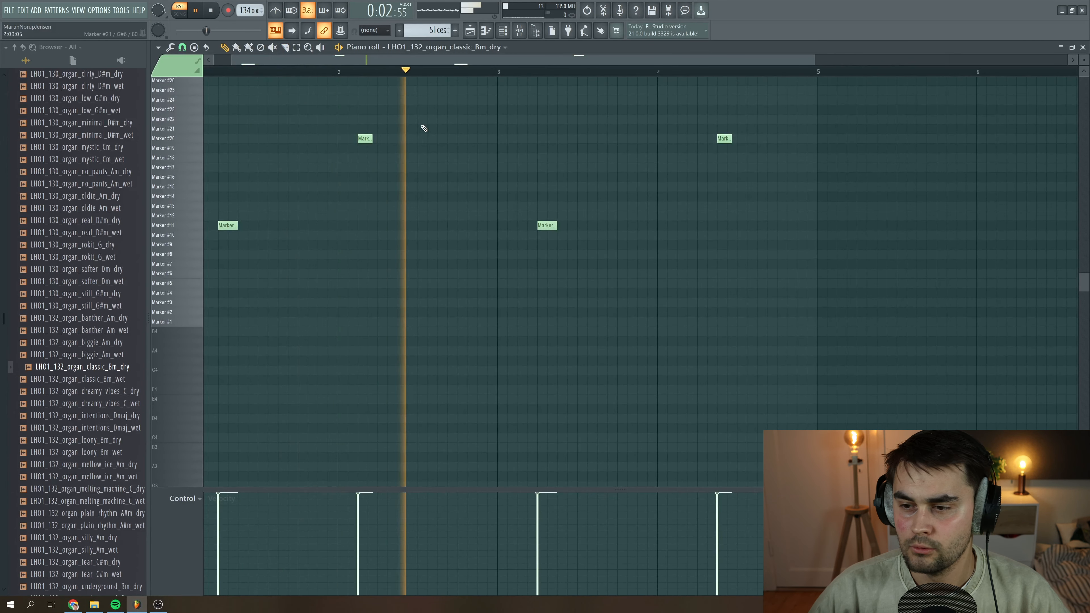
pyautogui.press('space')
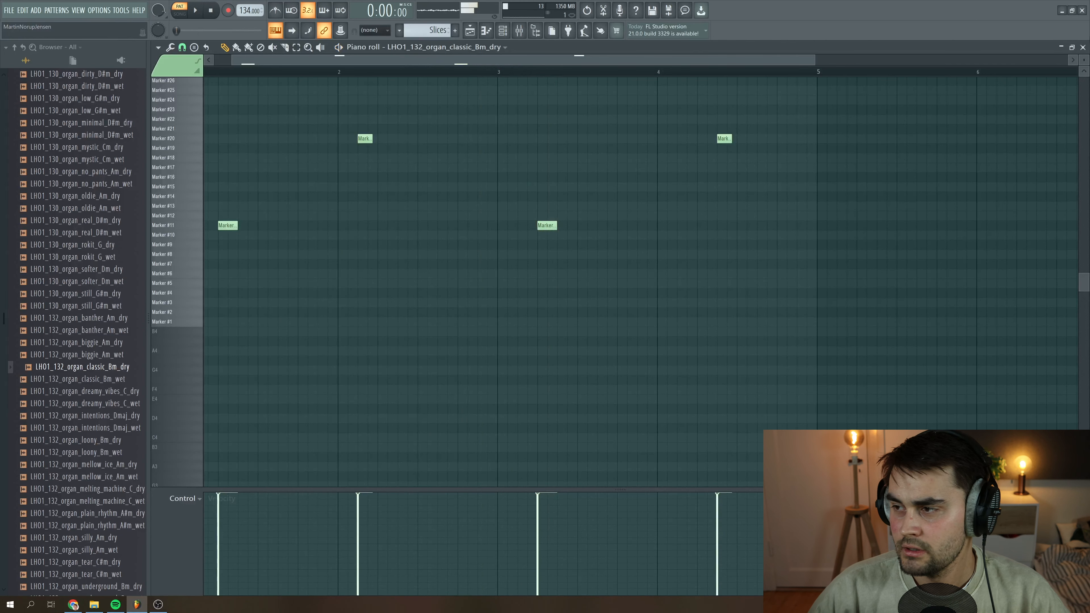
pyautogui.click(1083, 48)
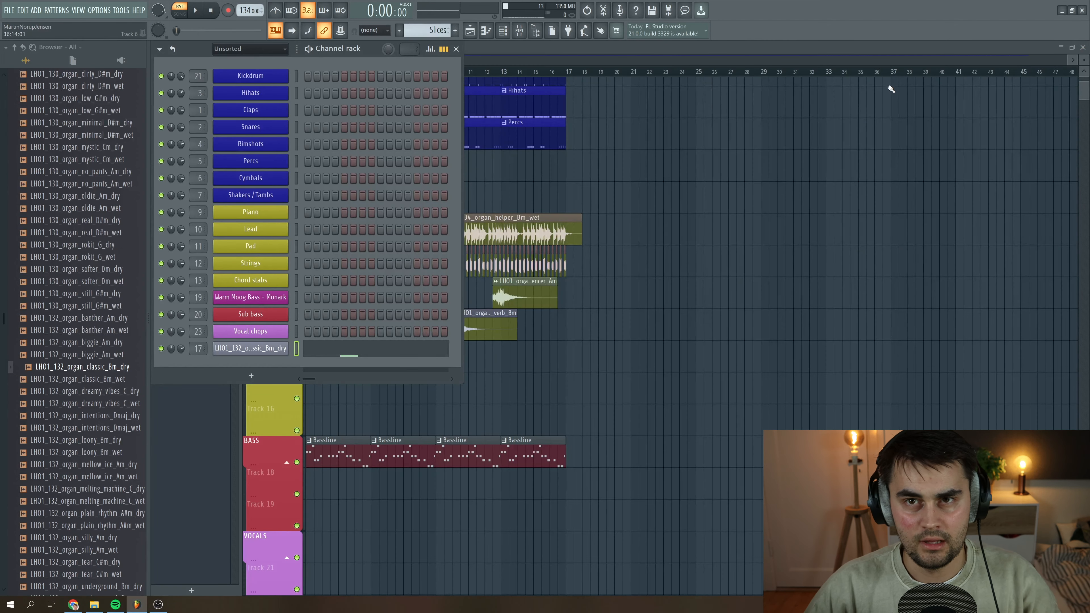
# Step: Place four consecutive Slices pattern clips on Track 14 to fill bars 1 to 16 while playing the arrangement
pyautogui.click(543, 52)
pyautogui.press('space')
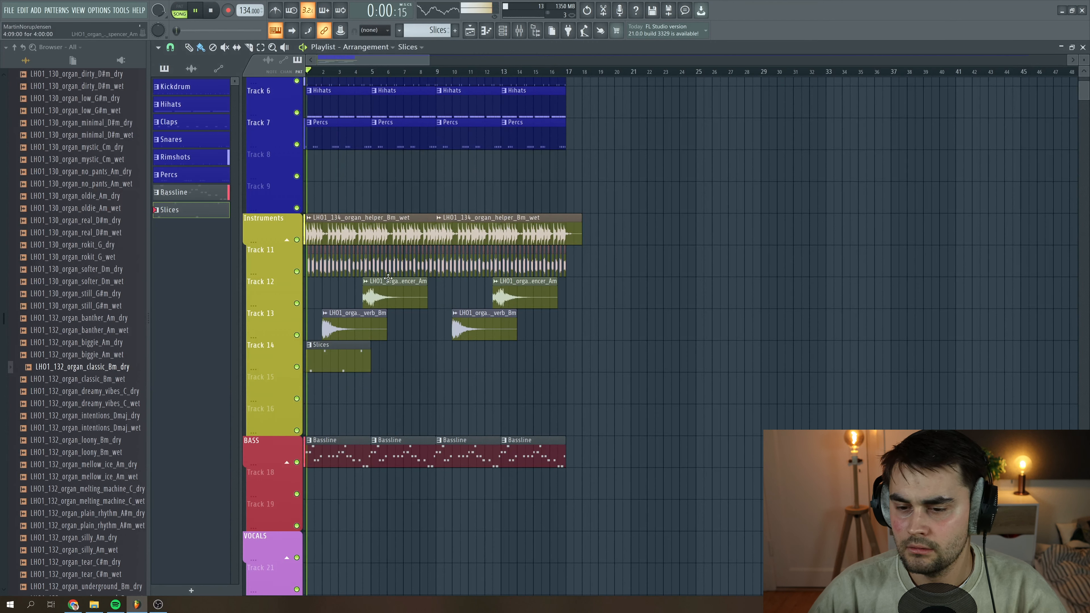
pyautogui.click(376, 359)
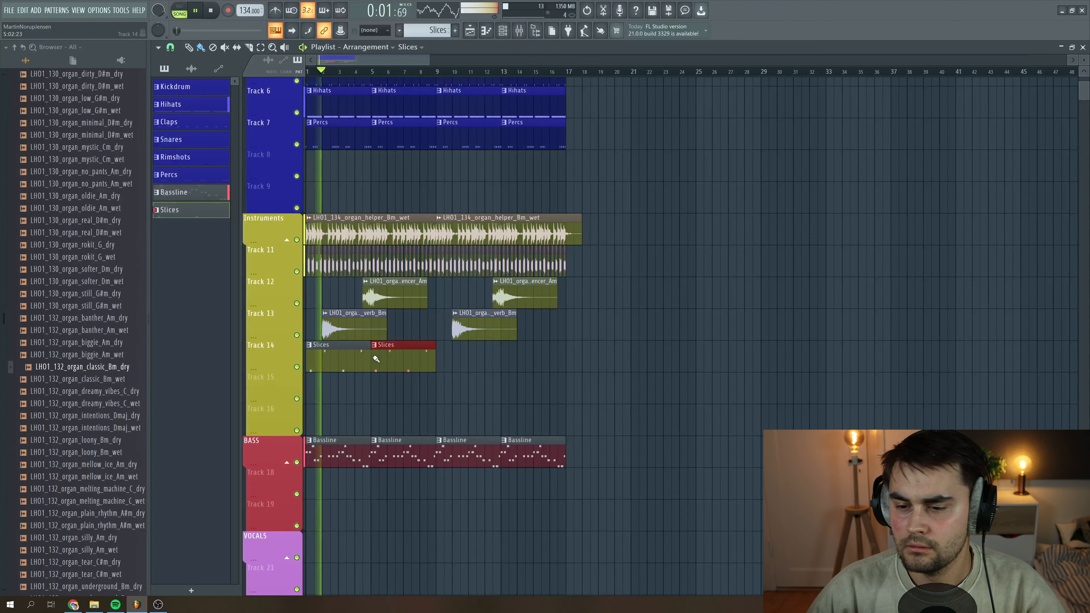
pyautogui.click(440, 359)
pyautogui.click(501, 356)
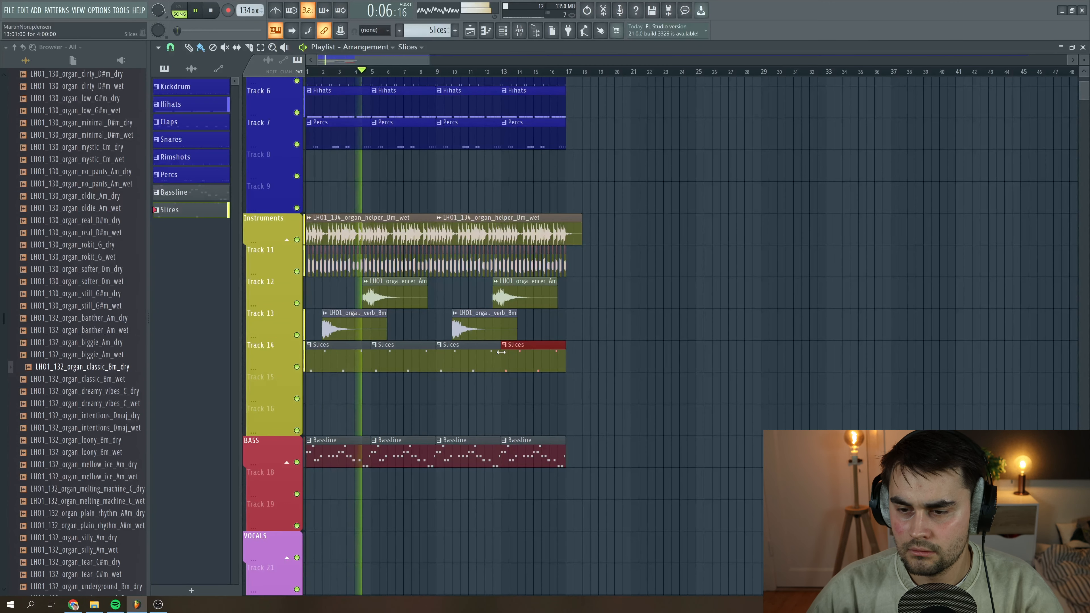
pyautogui.press('space')
# Step: Duplicate all playlist clips of the 16-bar arrangement so that they fill bars 1 to 32
pyautogui.scroll(1, 513, 370)
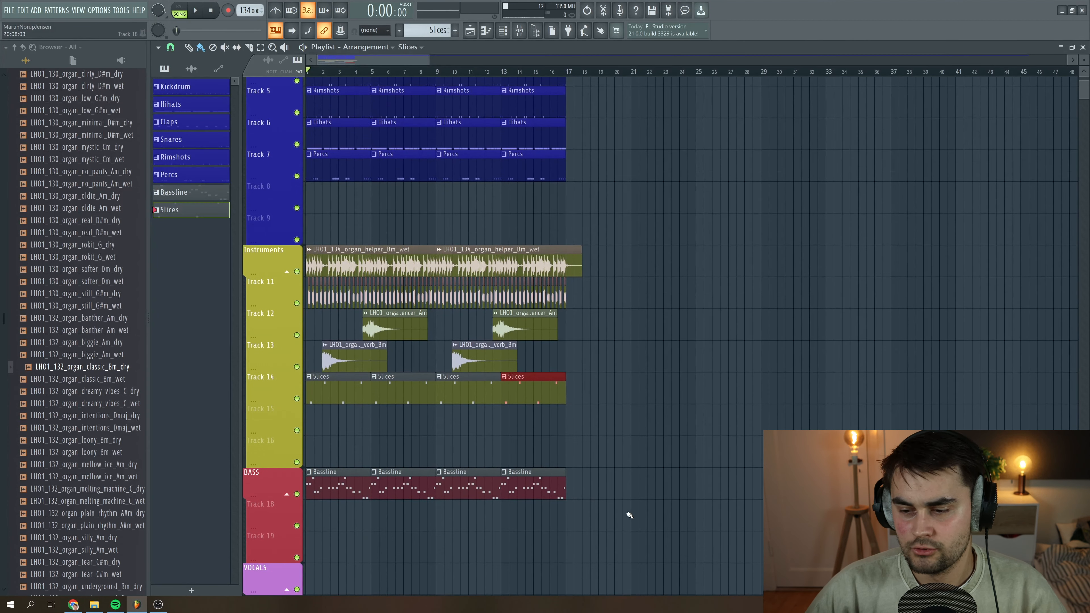
pyautogui.moveTo(623, 525); pyautogui.dragTo(265, 113)
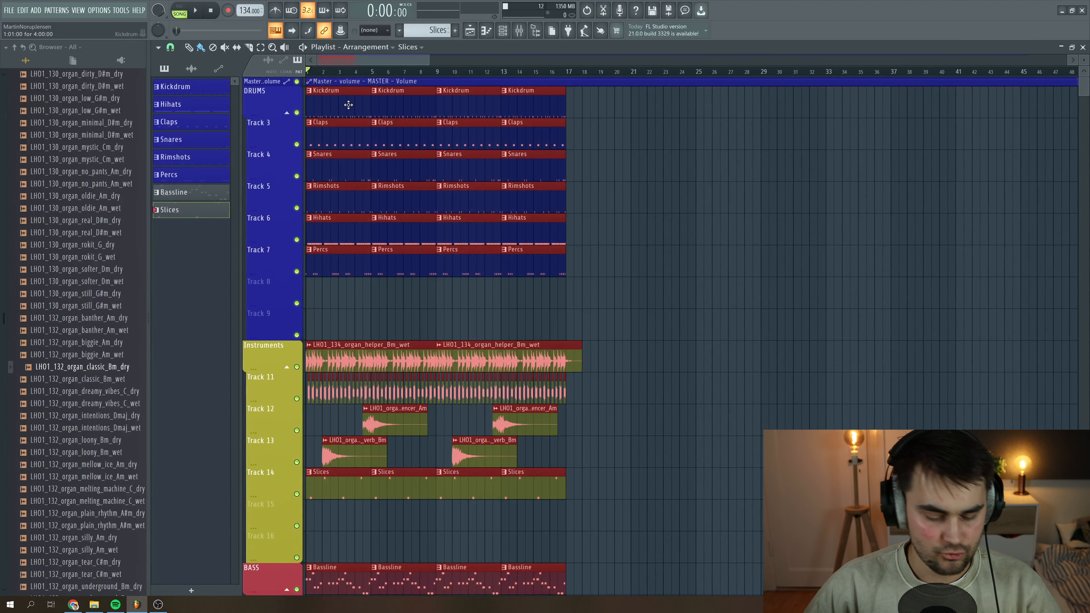
pyautogui.moveTo(349, 102); pyautogui.dragTo(598, 93)
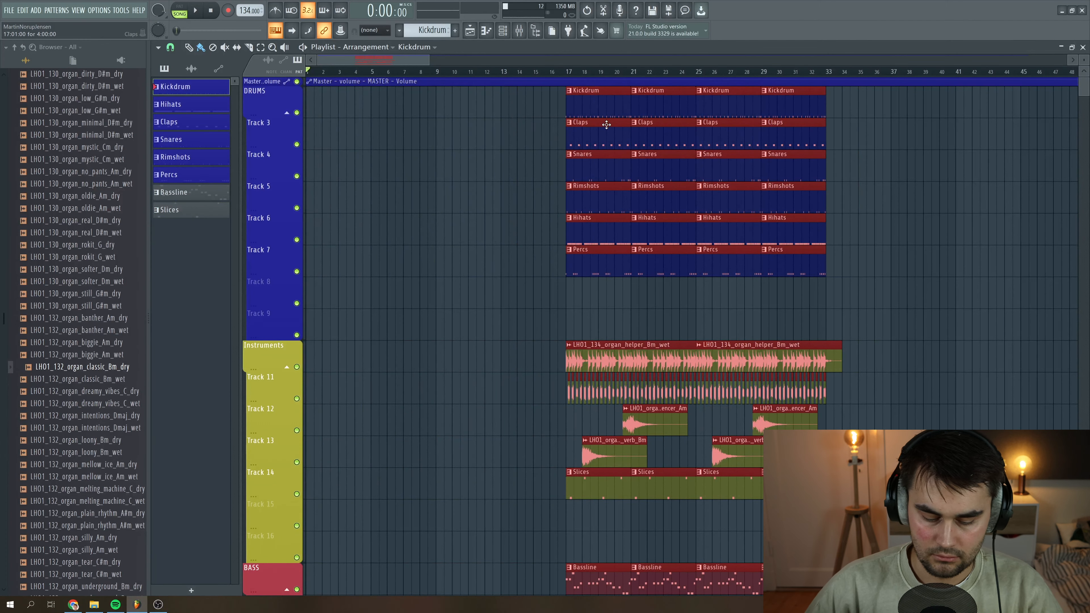
pyautogui.hotkey('ctrl', 'b')
pyautogui.moveTo(743, 103); pyautogui.dragTo(321, 105)
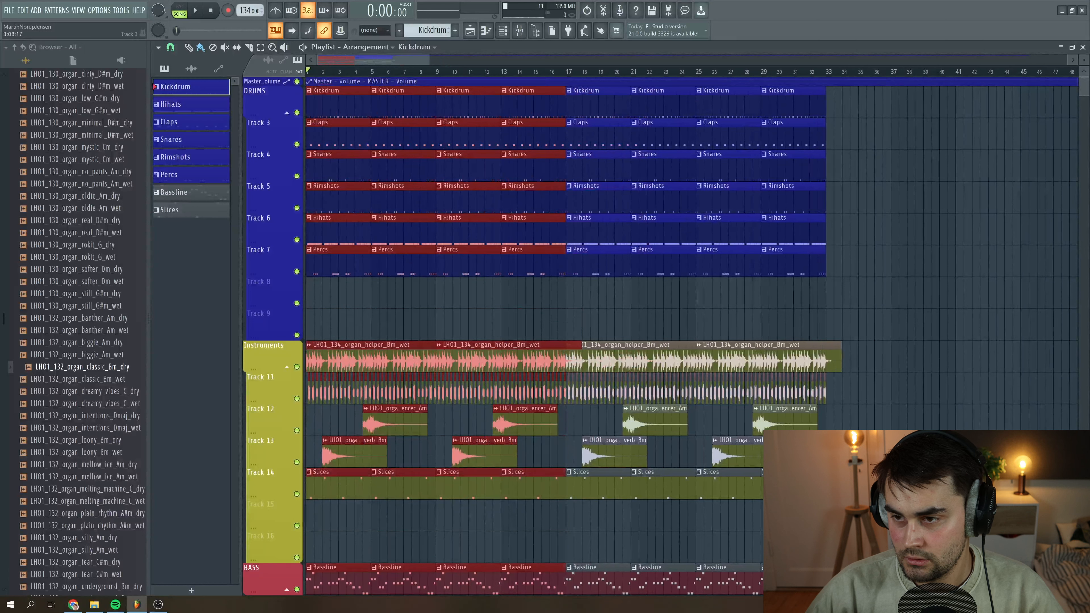
pyautogui.click(944, 227)
# Step: Delete the four Kickdrum clips in bars 1 to 16
pyautogui.rightClick(544, 105)
pyautogui.rightClick(469, 109)
pyautogui.rightClick(404, 111)
pyautogui.rightClick(348, 110)
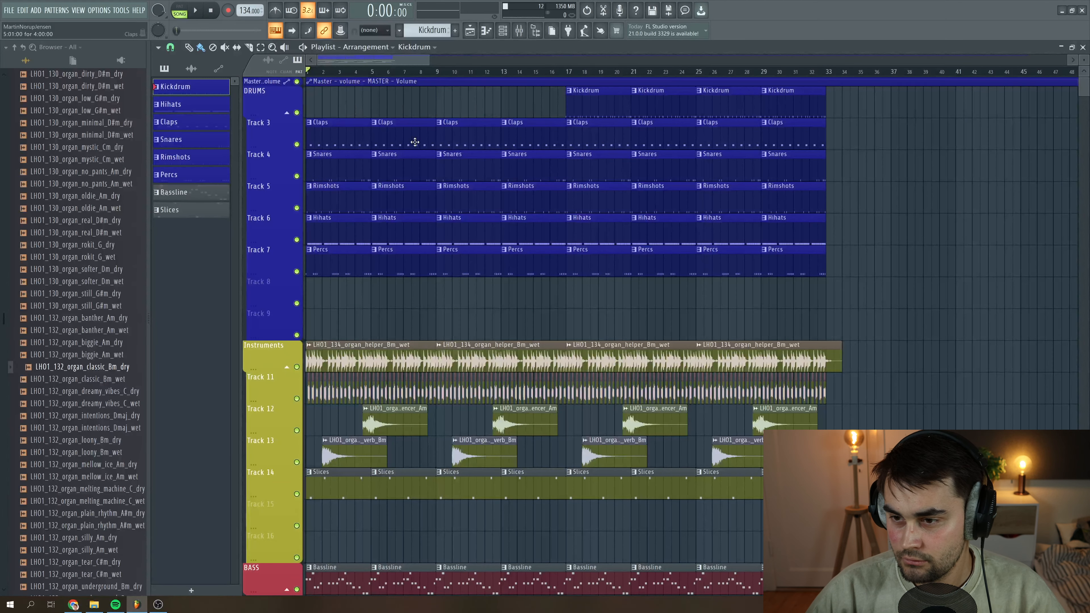
# Step: Delete the four Bassline clips in bars 1 to 16 on the BASS track
pyautogui.scroll(-3, 448, 381)
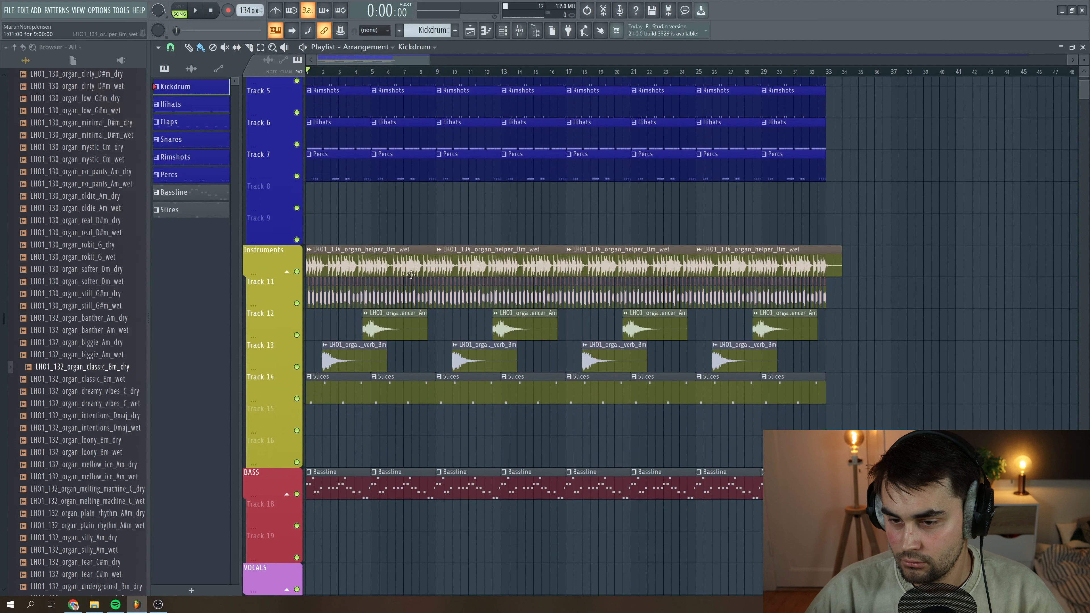
pyautogui.rightClick(339, 486)
pyautogui.rightClick(404, 486)
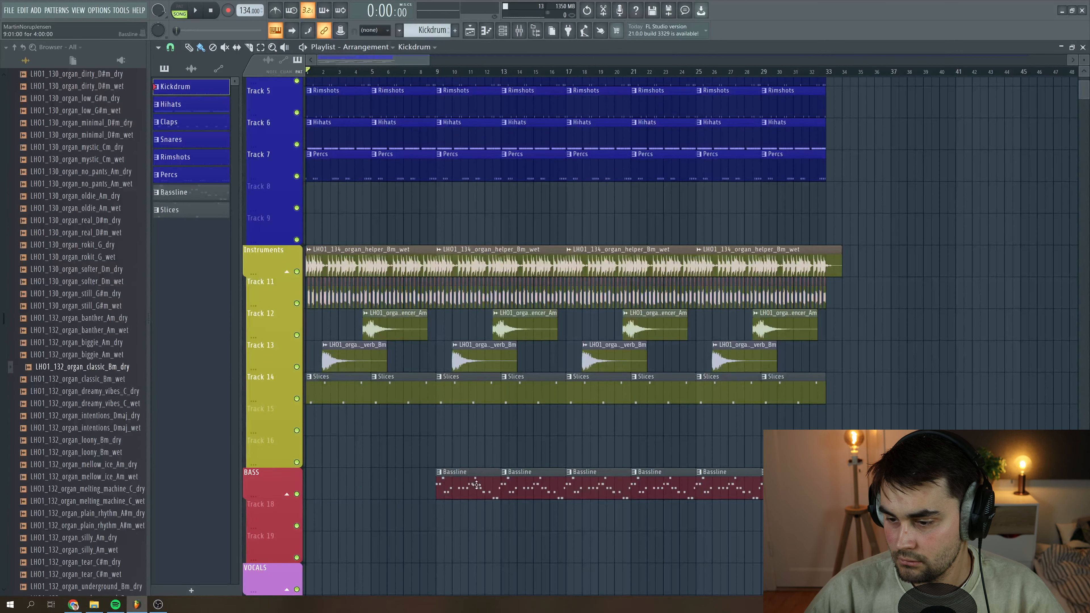
pyautogui.rightClick(472, 492)
pyautogui.rightClick(521, 489)
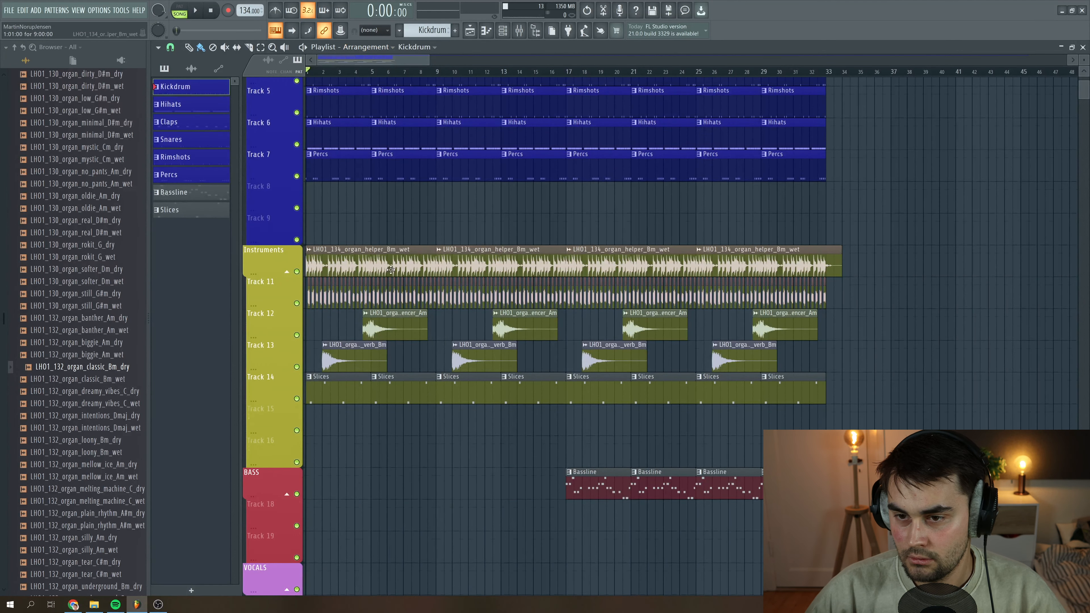
# Step: Cut the last half bar before bar 17 off the Claps, Snares, Rimshots, Hihats and Percs clips
pyautogui.scroll(3, 388, 262)
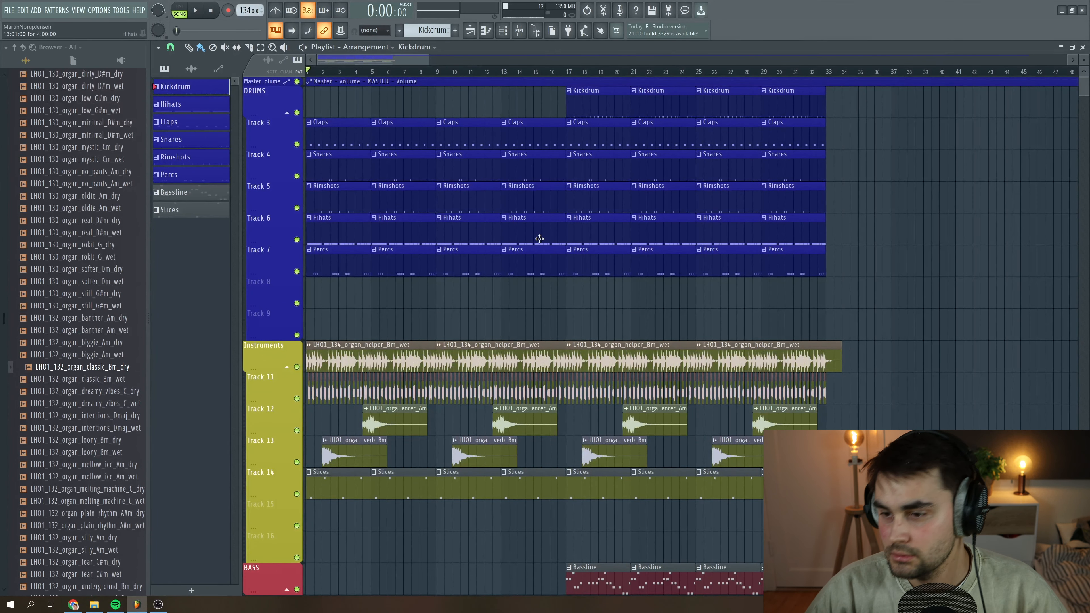
pyautogui.moveTo(557, 300); pyautogui.dragTo(557, 131)
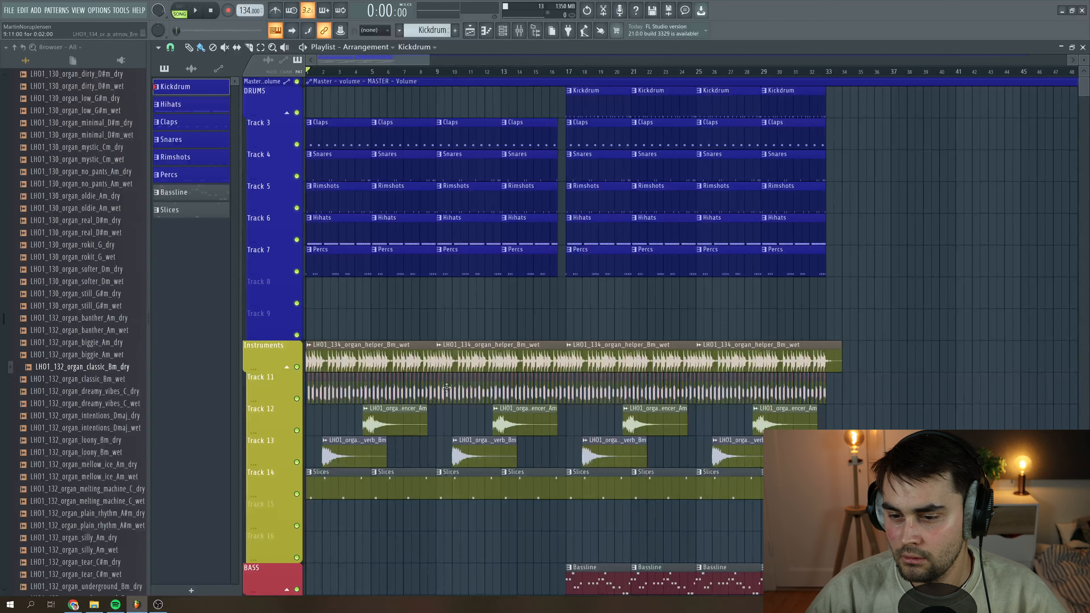
# Step: Delete the organ helper, Hihats and Snares clips in bars 1 to 8 and the first Percs clip in bars 1 to 4
pyautogui.rightClick(381, 356)
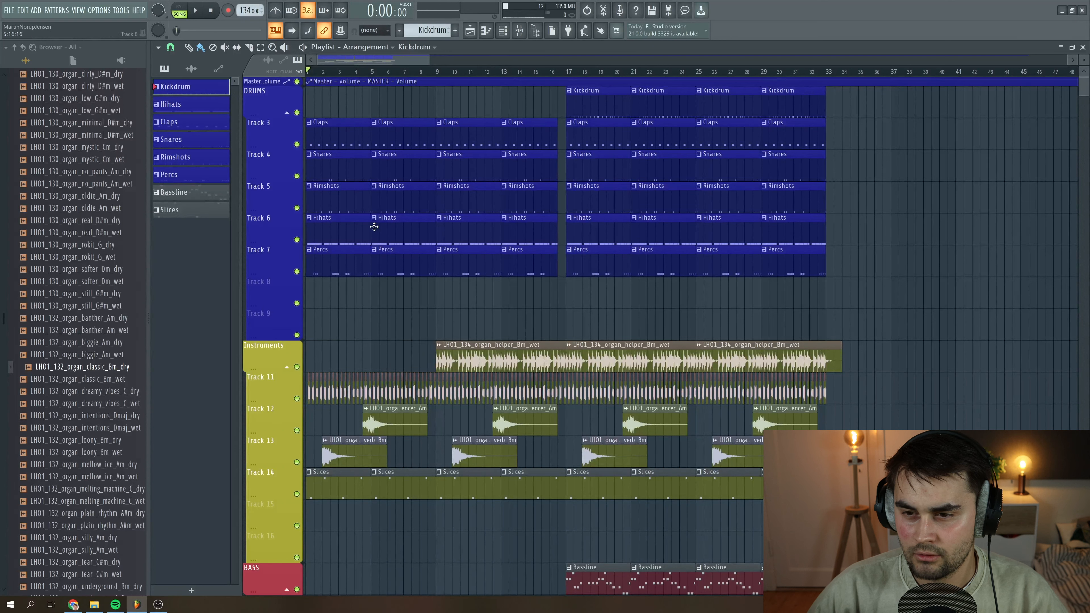
pyautogui.rightClick(343, 241)
pyautogui.rightClick(377, 242)
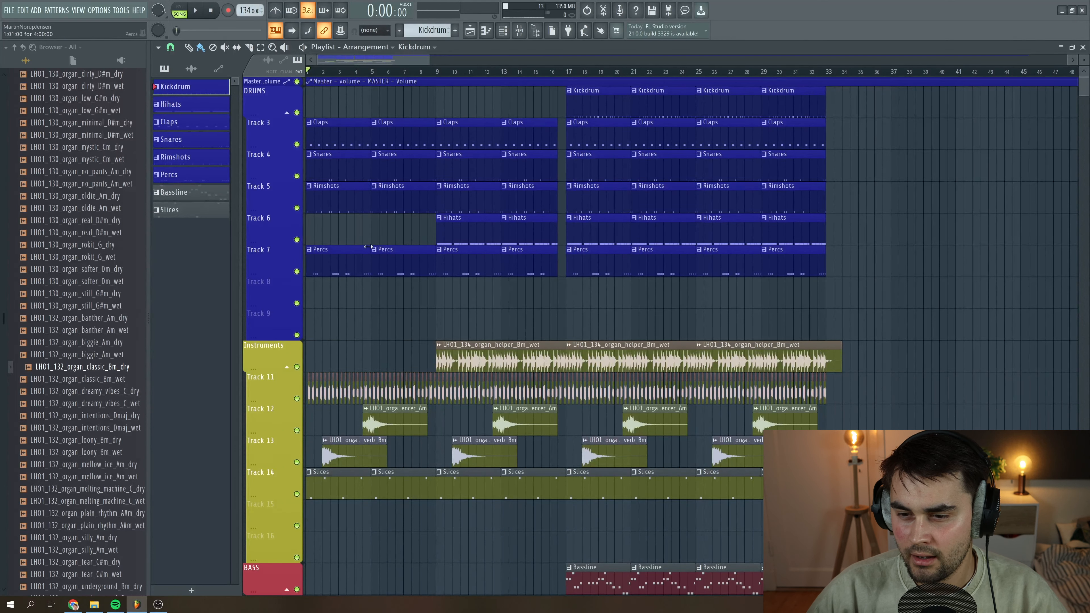
pyautogui.rightClick(331, 163)
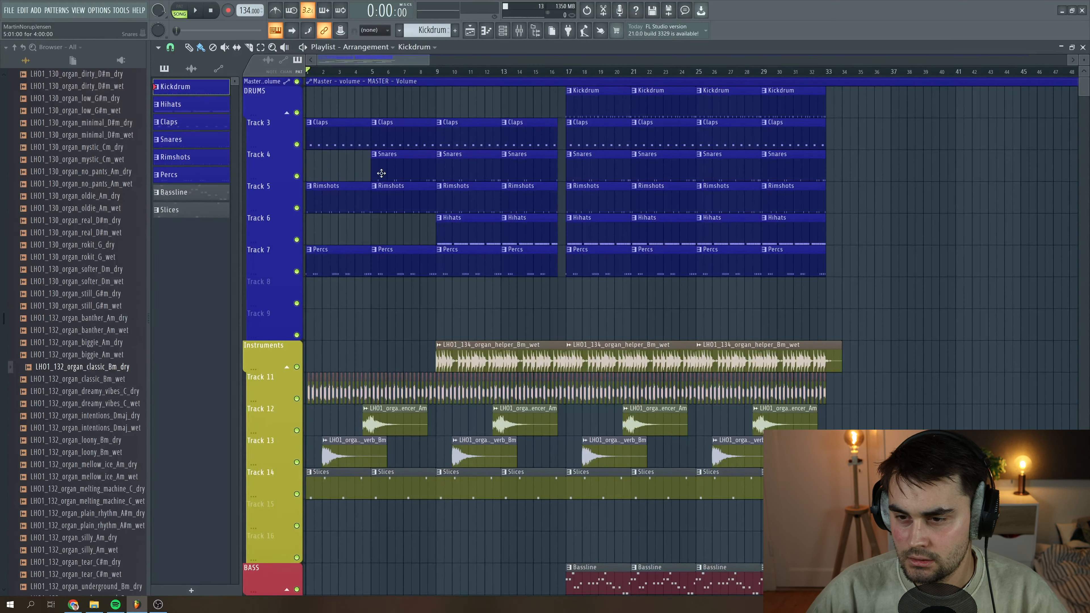
pyautogui.rightClick(378, 172)
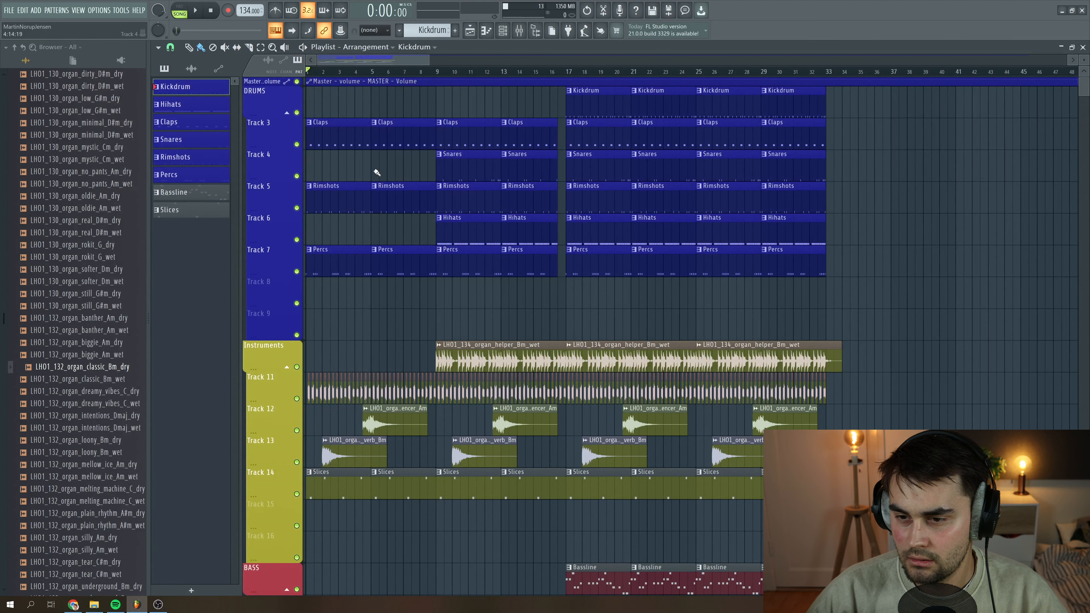
pyautogui.rightClick(335, 269)
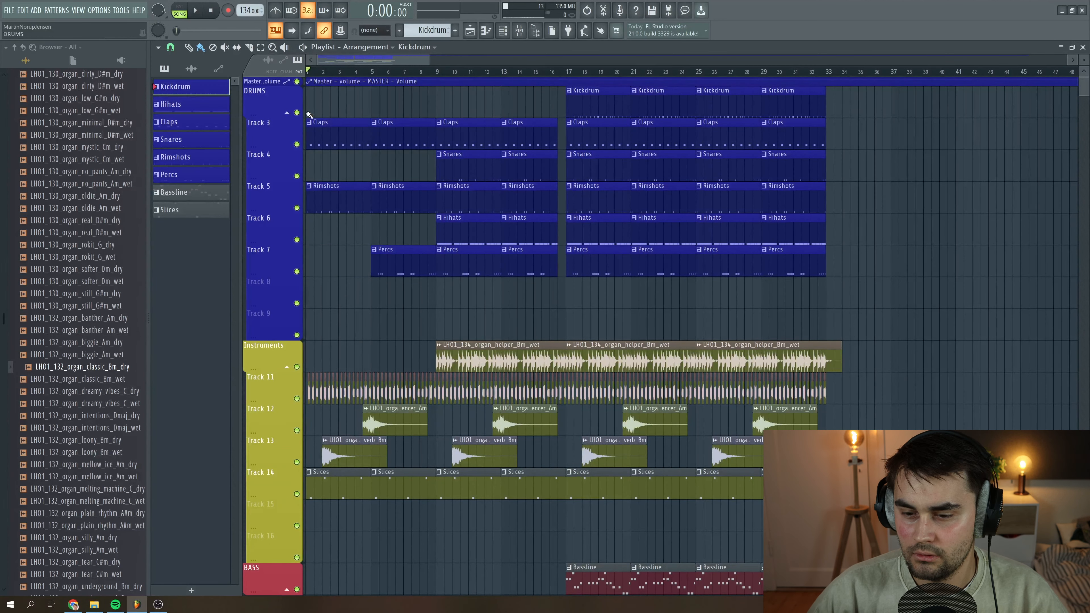
# Step: Insert an empty playlist track directly below the Instruments track, above the organ atmos clips
pyautogui.scroll(-3, 335, 384)
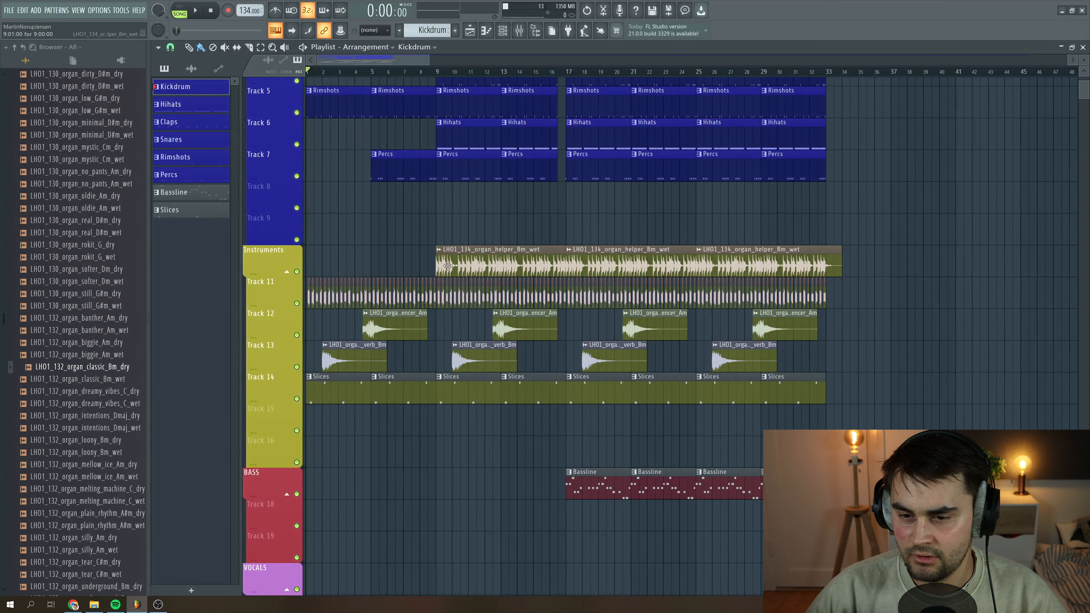
pyautogui.rightClick(274, 279)
pyautogui.click(309, 455)
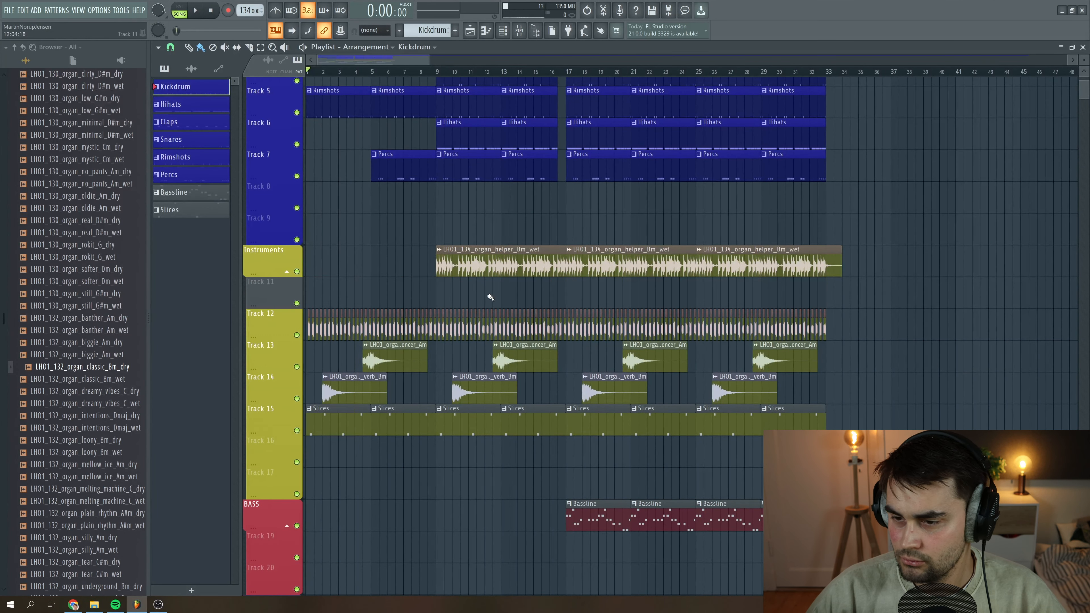
# Step: Insert Fruity Filter in slot 2 of the LHO1_134_organ_helper_Bm_wet mixer track
pyautogui.click(497, 263)
pyautogui.click(519, 31)
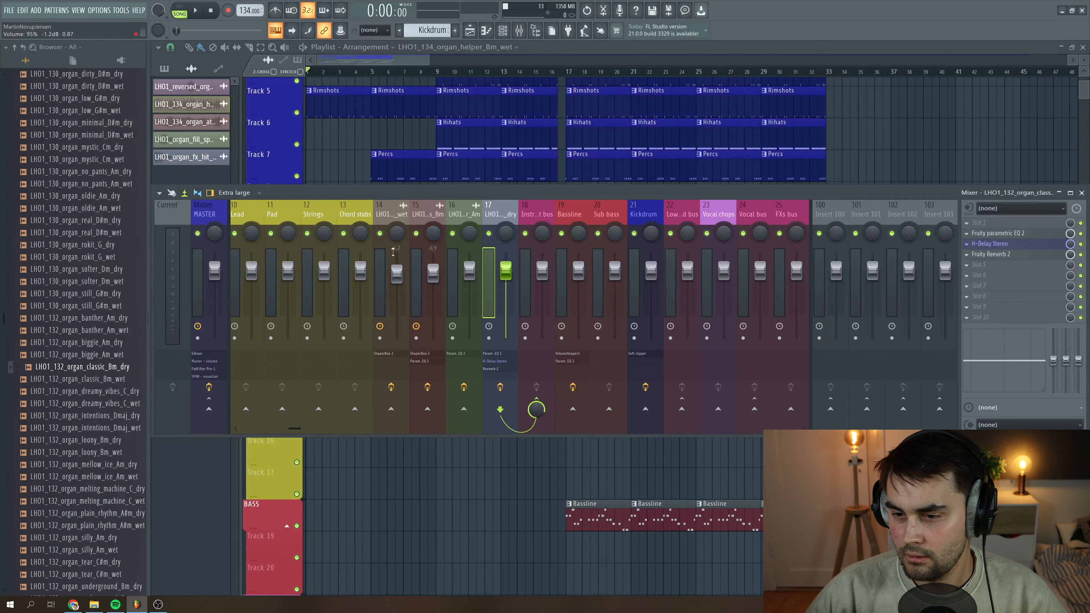
pyautogui.click(393, 252)
pyautogui.click(981, 233)
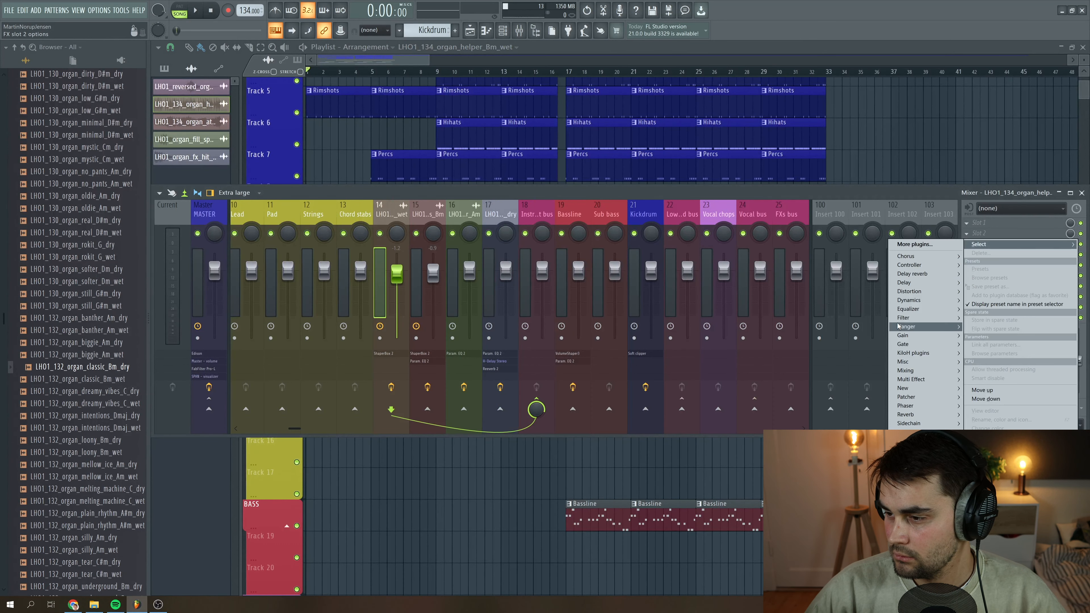
pyautogui.click(918, 327)
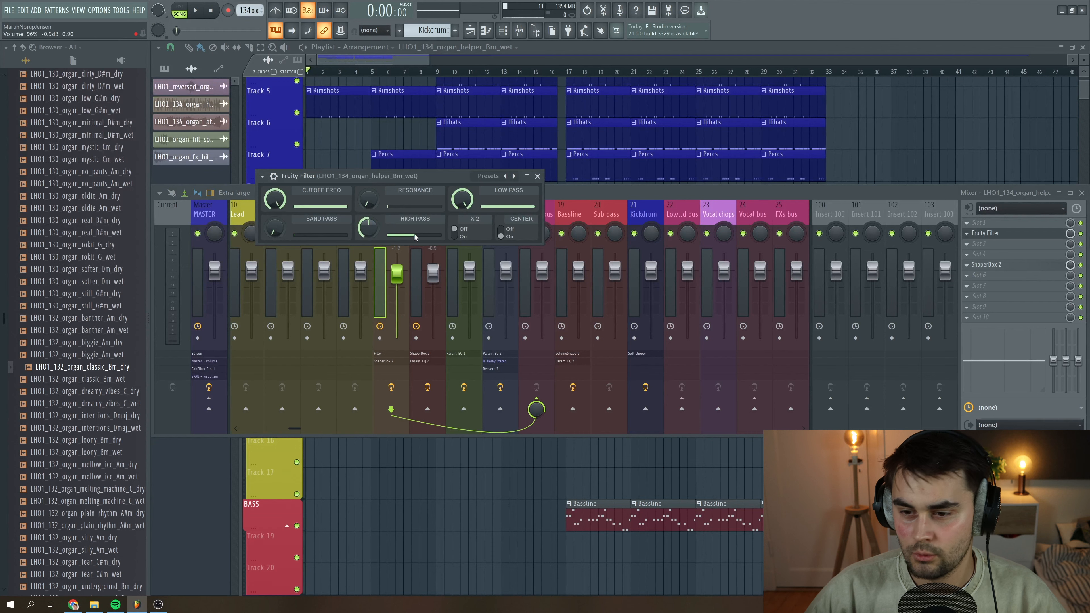
# Step: Turn the Fruity Filter's high pass all the way down and create an automation clip for its cutoff frequency
pyautogui.moveTo(367, 227); pyautogui.dragTo(367, 243)
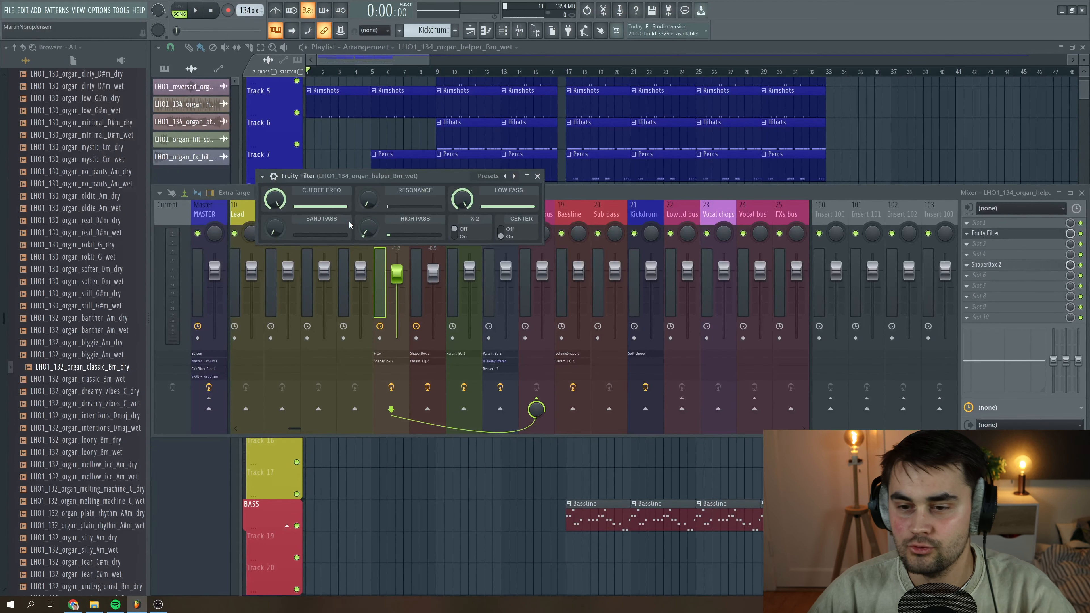
pyautogui.rightClick(283, 197)
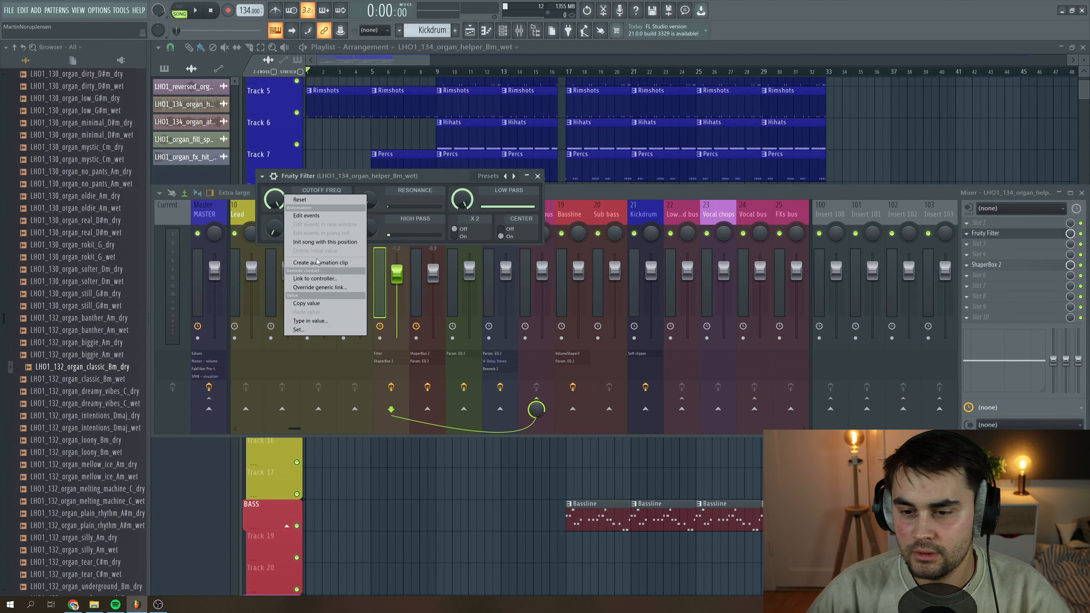
pyautogui.click(327, 263)
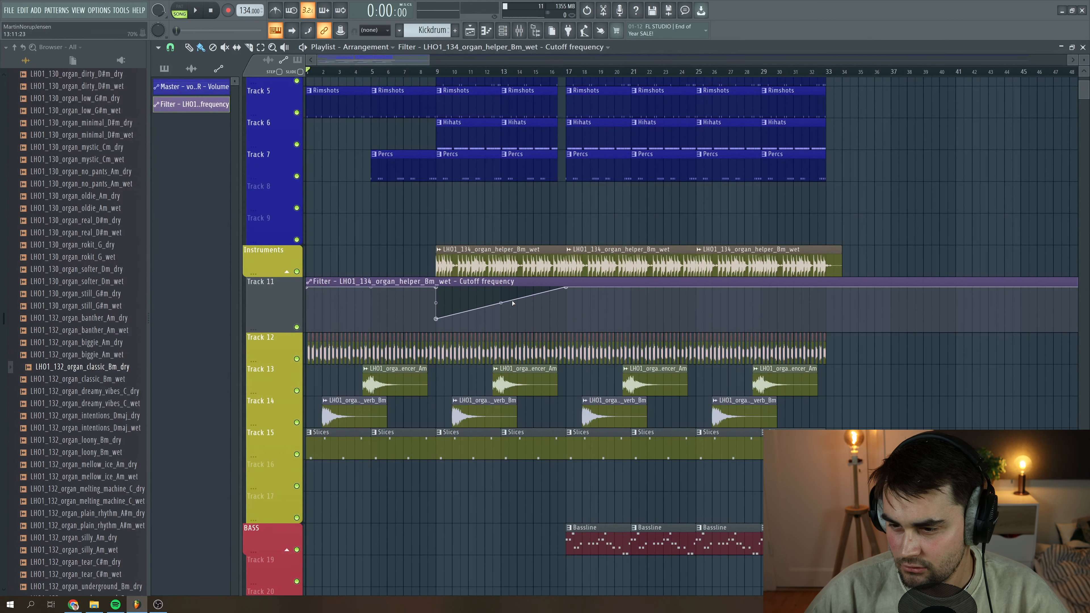
# Step: Shape the organ helper's cutoff automation as a slow-starting rise from a low point at bar 9 to bar 17, checking it by playback
pyautogui.moveTo(513, 303); pyautogui.dragTo(513, 311)
pyautogui.press('space')
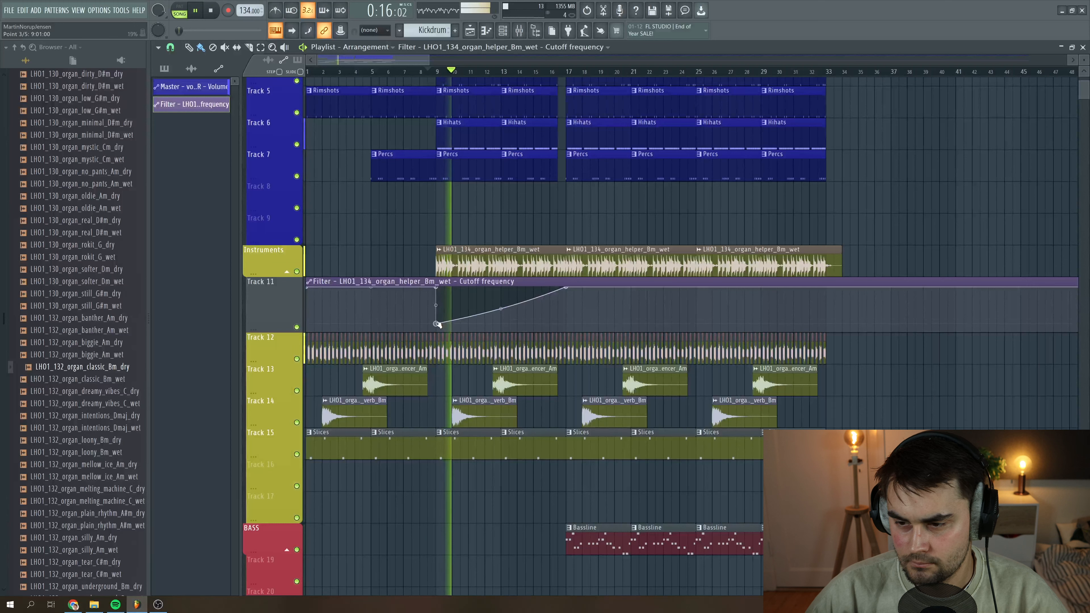
pyautogui.moveTo(501, 308); pyautogui.dragTo(503, 316)
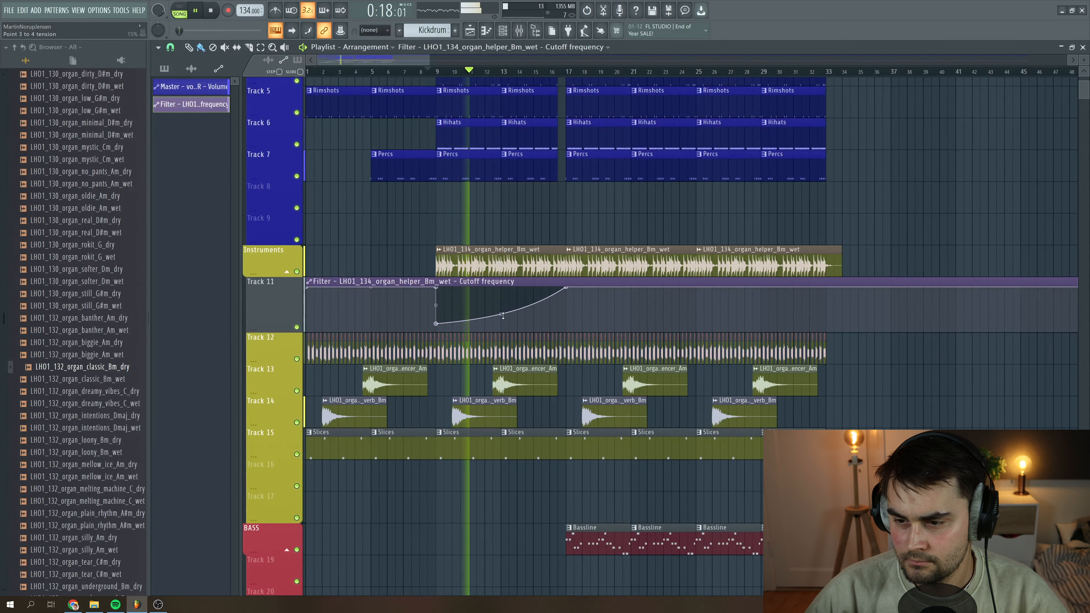
pyautogui.scroll(3, 503, 300)
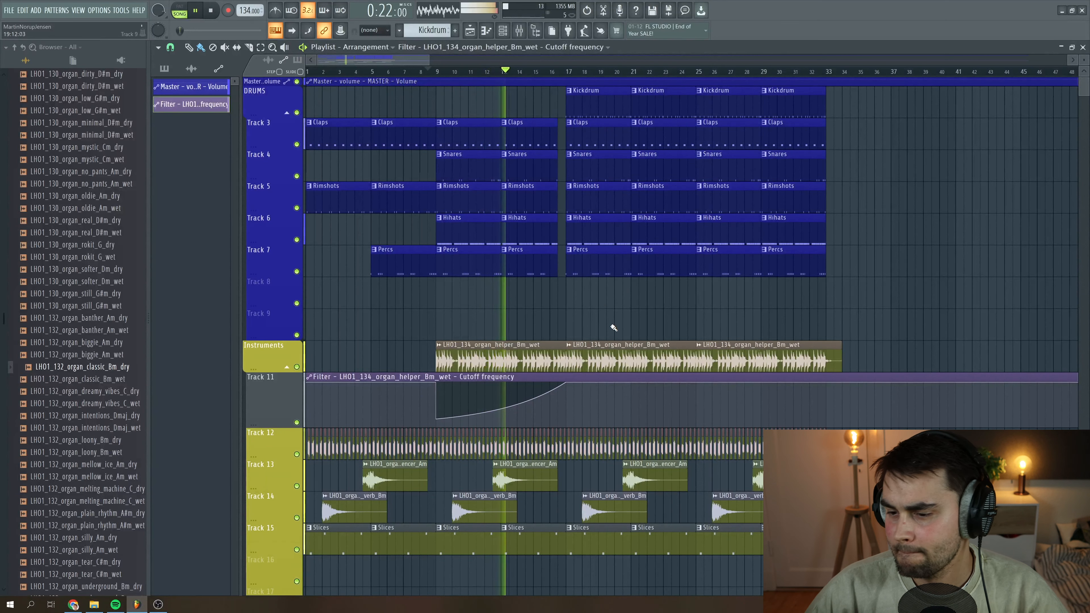
pyautogui.scroll(-4, 611, 328)
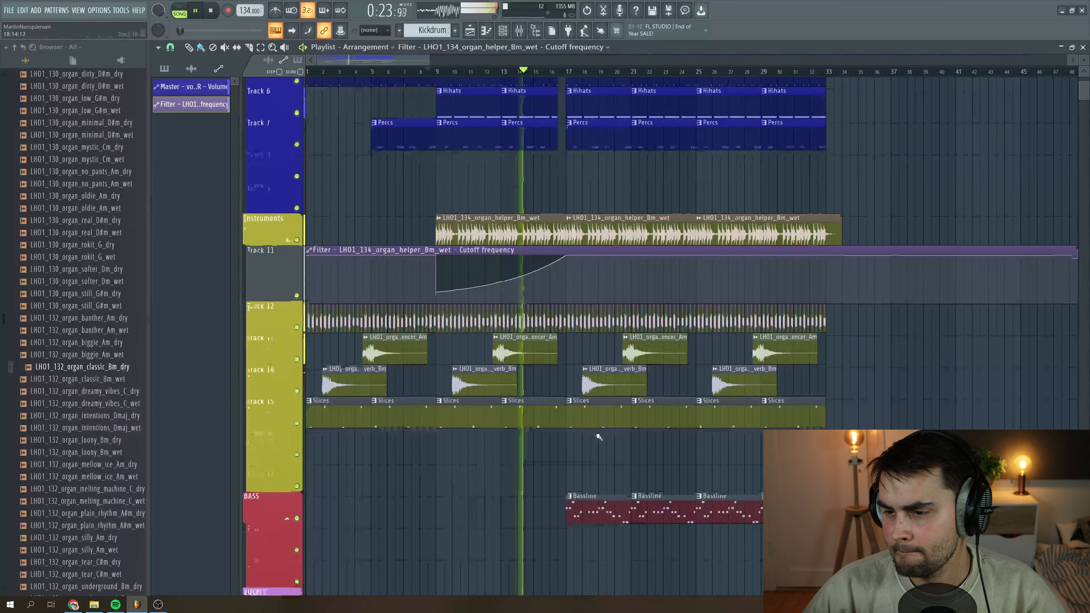
pyautogui.scroll(4, 599, 437)
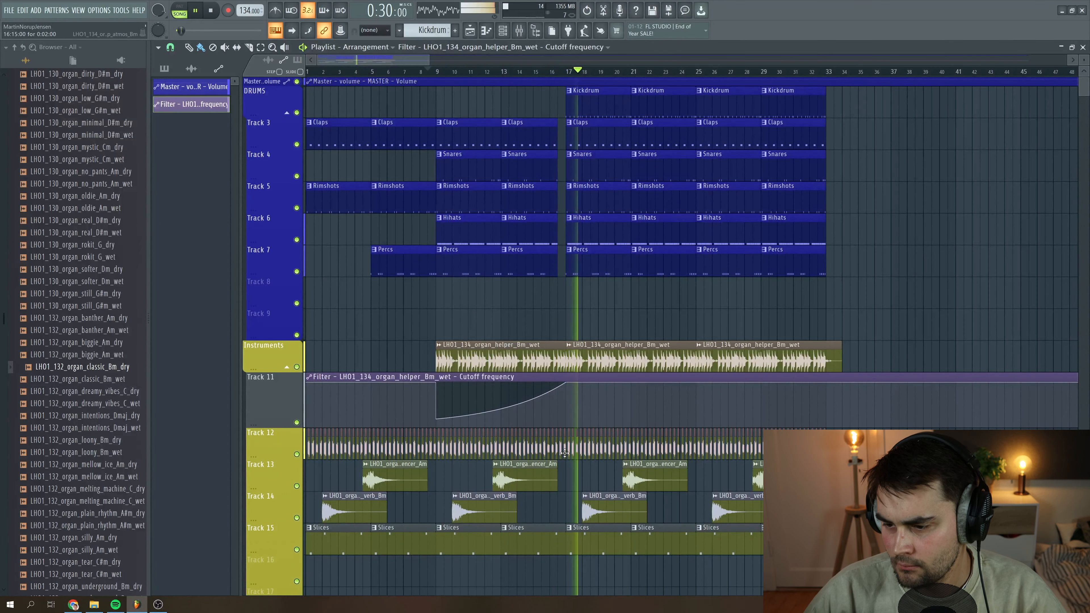
pyautogui.press('space')
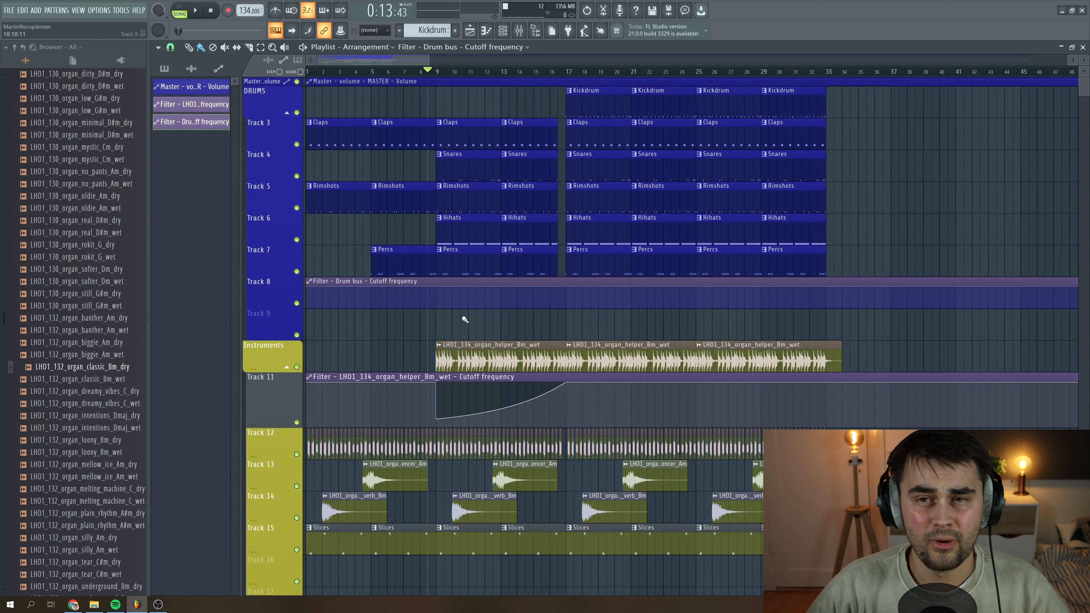
# Step: Make Track 8 taller and shape the Drum bus cutoff automation as a curved fall from bar 9 to bar 17, returning to full there
pyautogui.moveTo(280, 306); pyautogui.dragTo(278, 315)
pyautogui.moveTo(568, 295); pyautogui.dragTo(565, 306)
pyautogui.press('space')
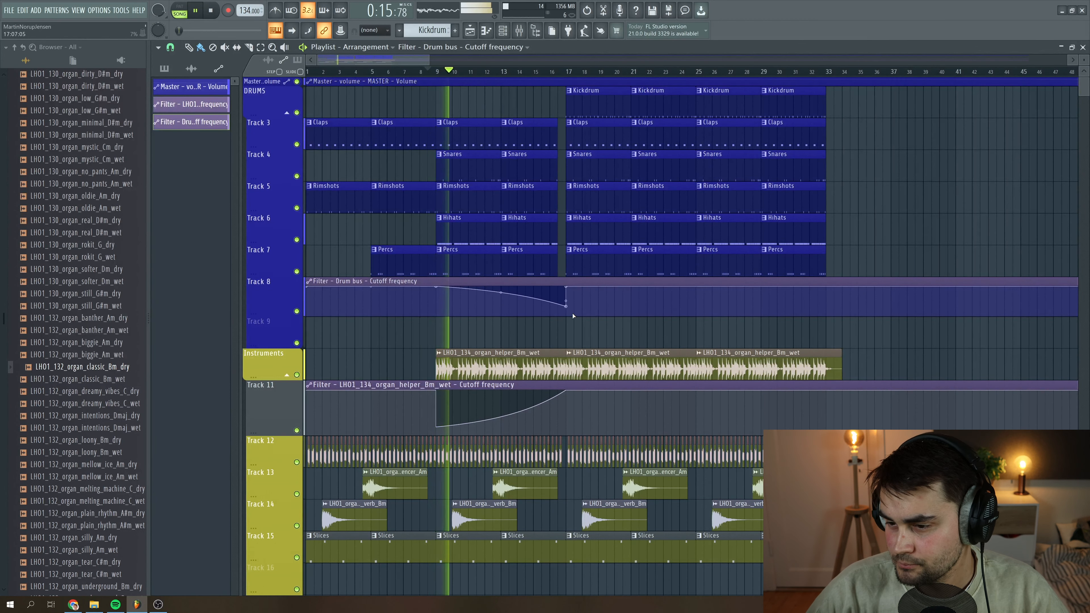
pyautogui.moveTo(287, 314); pyautogui.dragTo(287, 321)
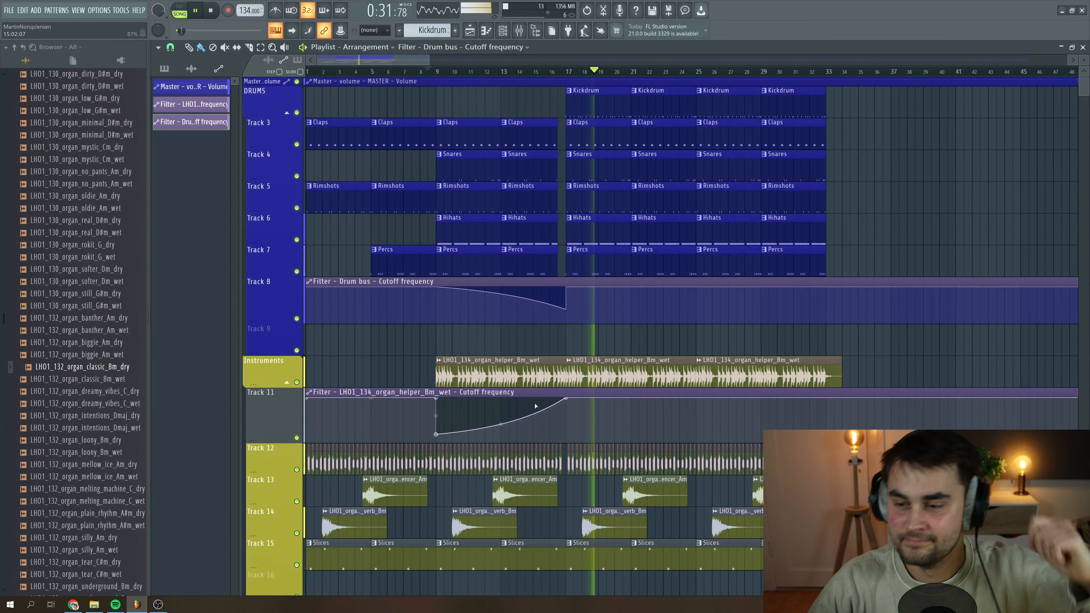
pyautogui.click(888, 336)
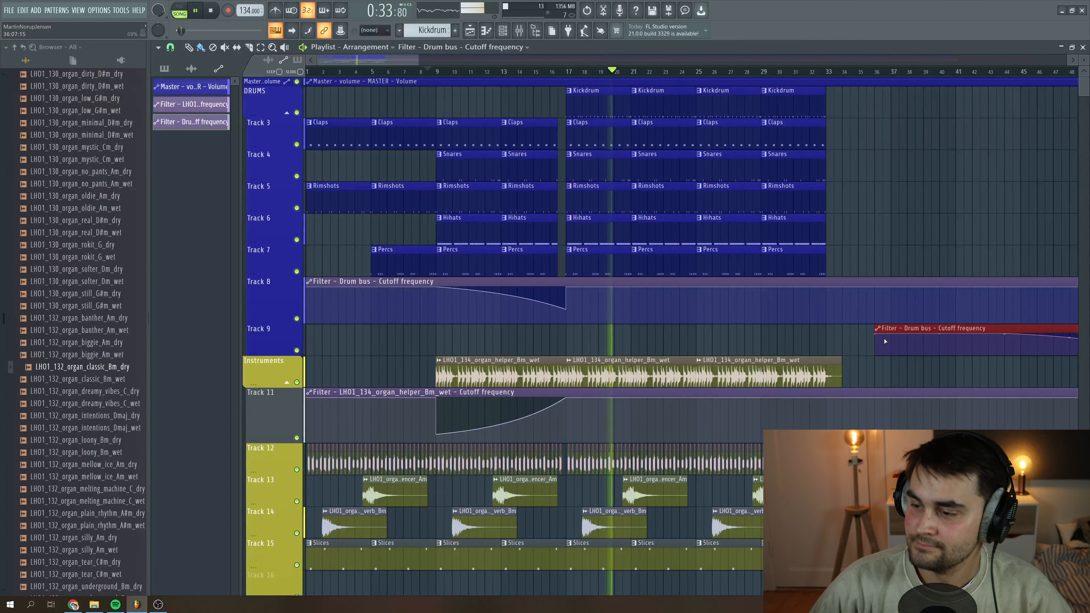
pyautogui.rightClick(896, 333)
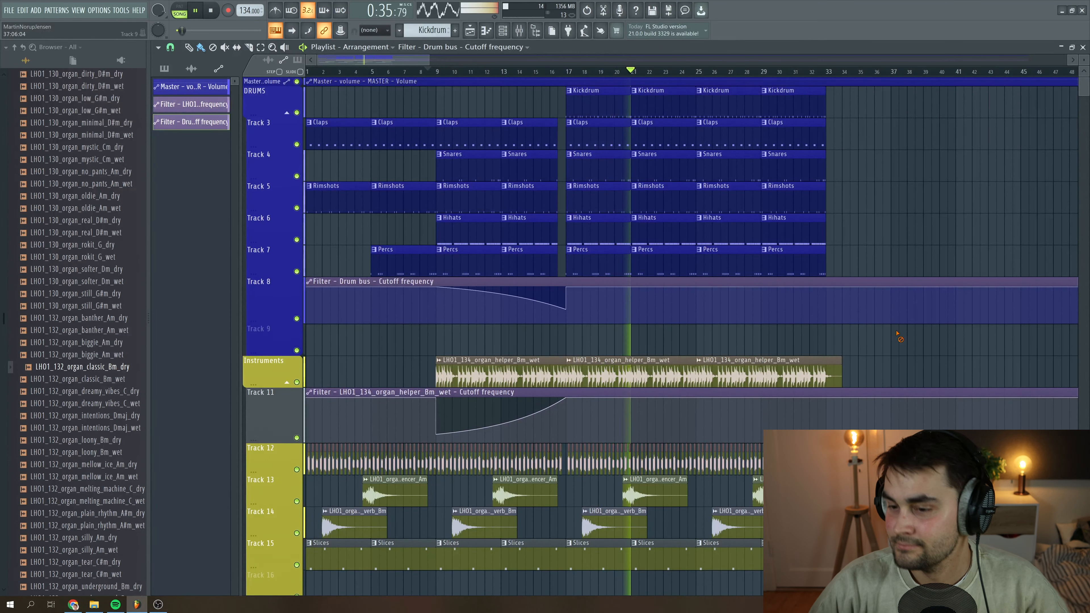
# Step: Place LHO1_reversed_organ_sweep_dominion_Bm from the Organ_reversed_sweeps folder on Track 9, with its peak around bar 17
pyautogui.scroll(15, 101, 359)
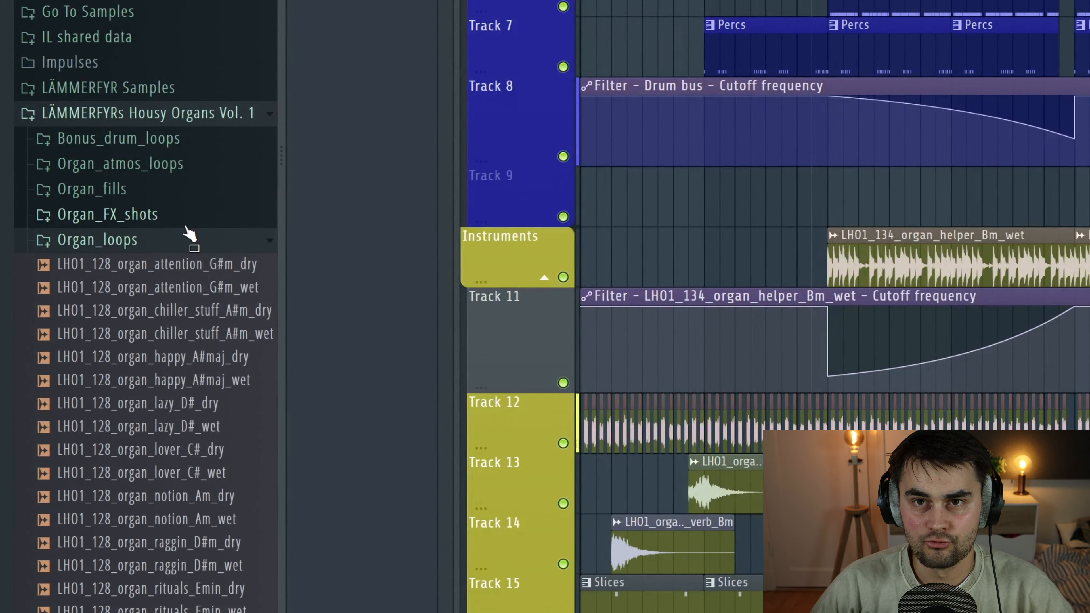
pyautogui.scroll(-3, 189, 234)
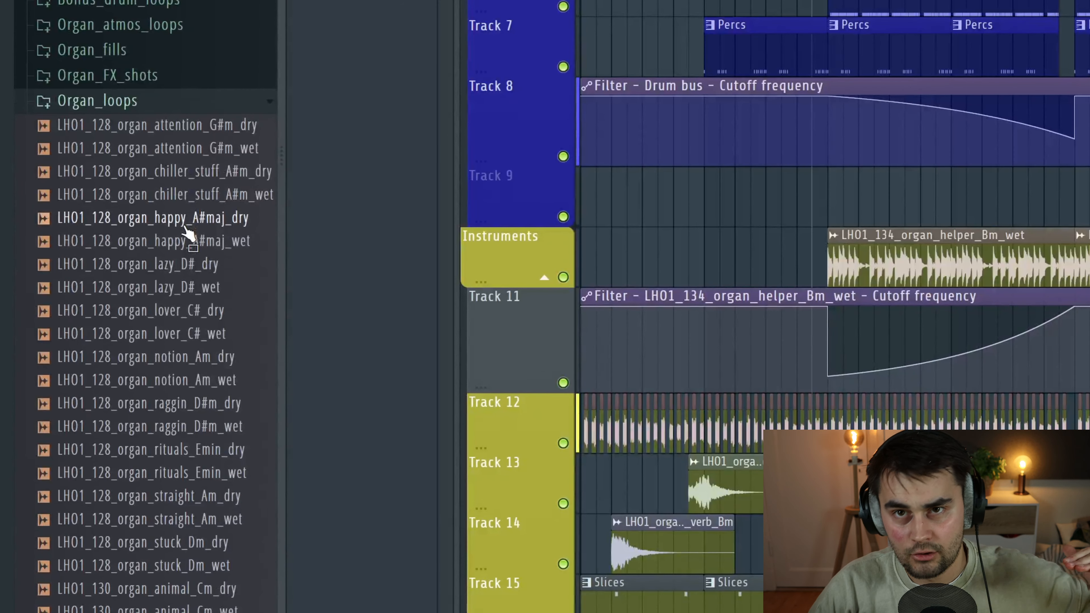
pyautogui.click(137, 101)
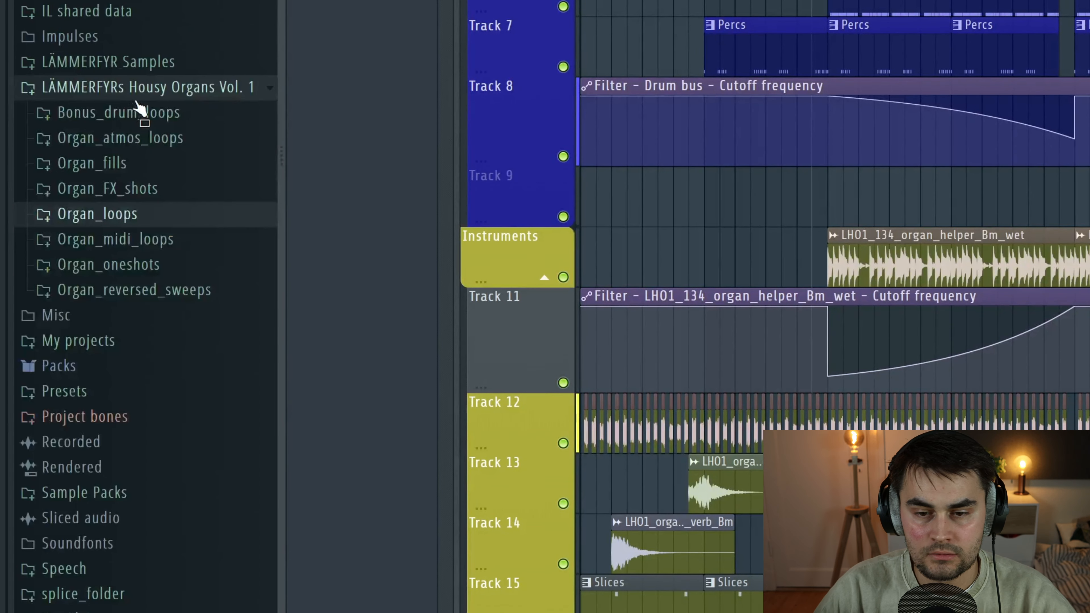
pyautogui.click(146, 292)
pyautogui.scroll(-3, 159, 350)
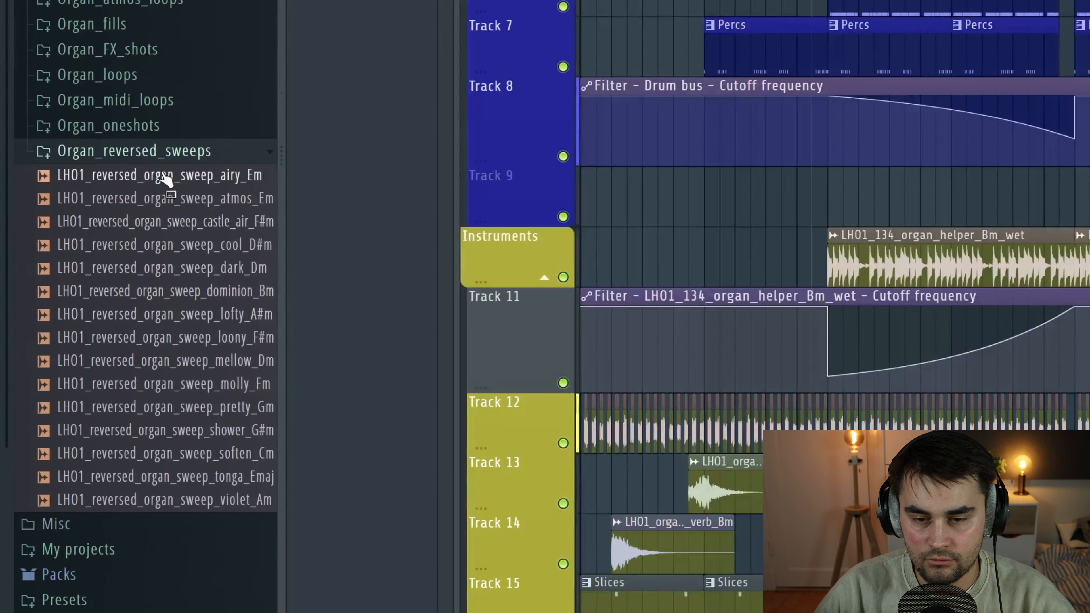
pyautogui.click(203, 296)
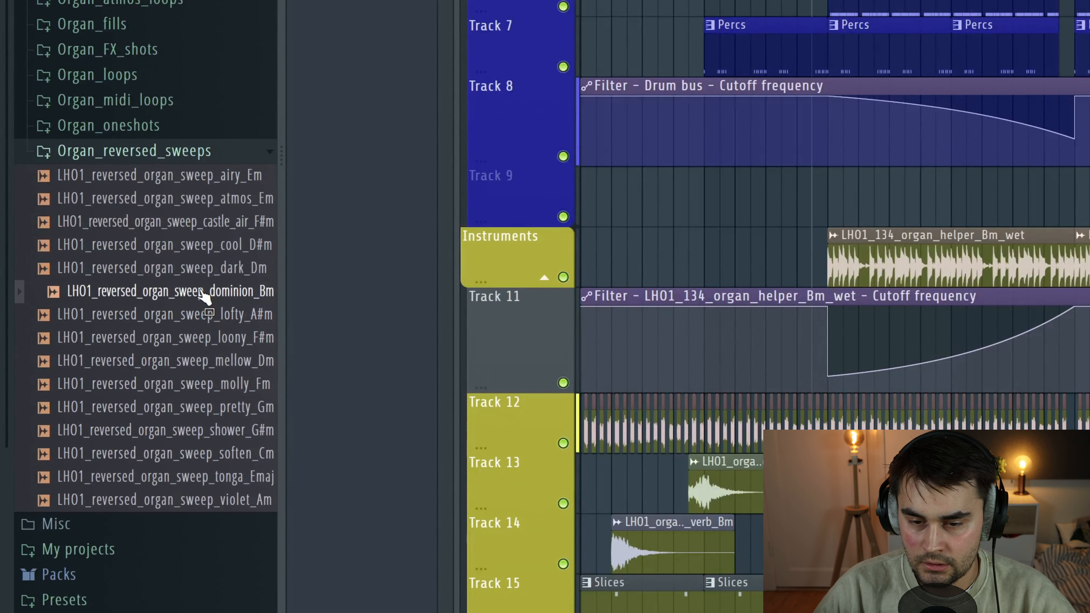
pyautogui.moveTo(200, 293); pyautogui.dragTo(984, 192)
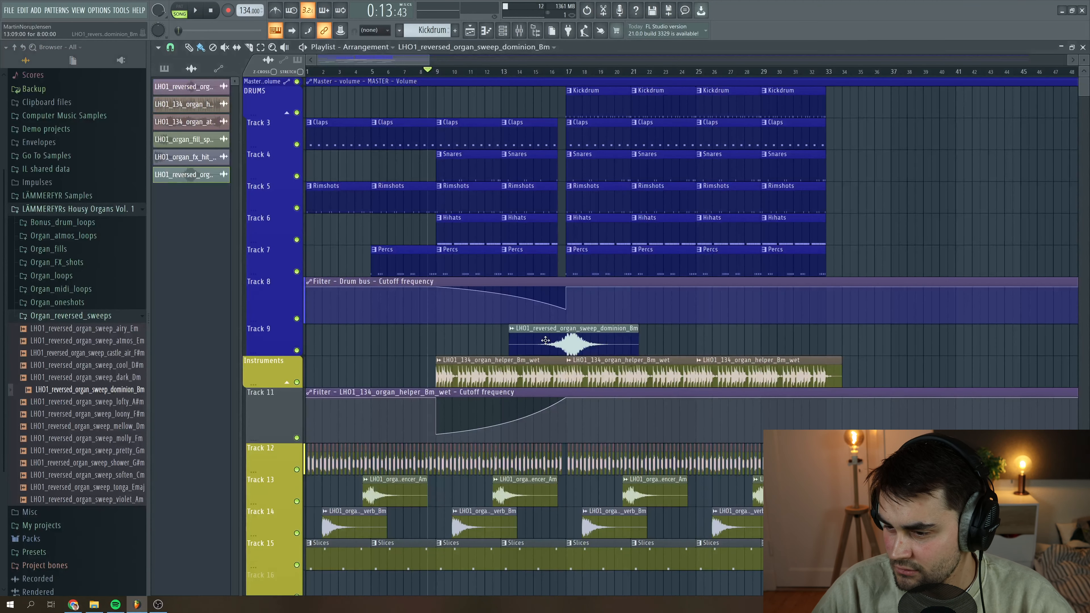
# Step: Set the reversed organ sweep's channel volume to 30%, judging it by playing the transition into bar 17
pyautogui.doubleClick(540, 337)
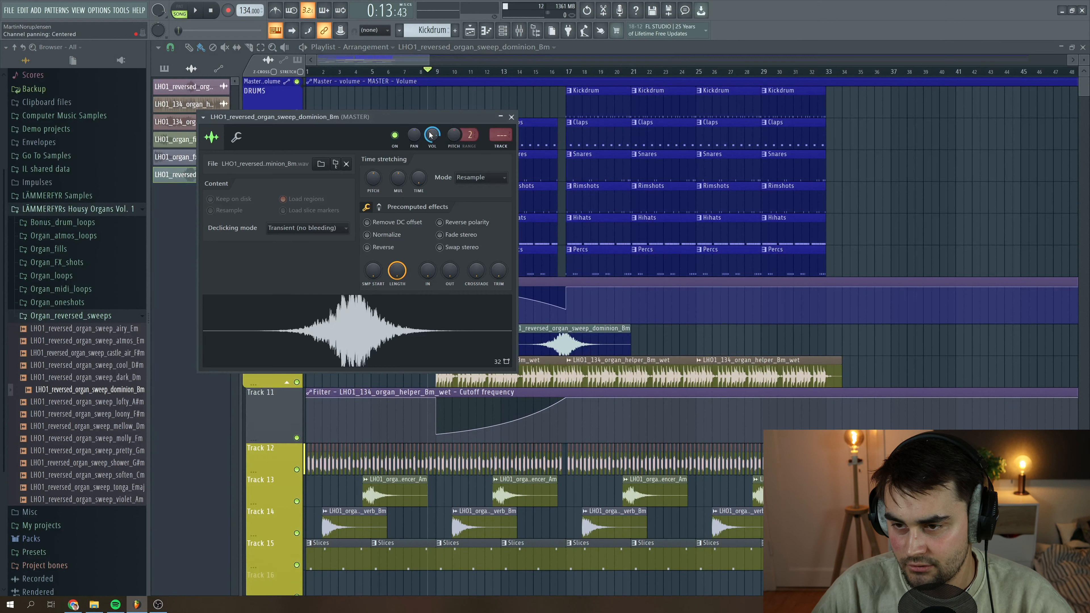
pyautogui.moveTo(432, 135); pyautogui.dragTo(431, 138)
pyautogui.click(511, 117)
pyautogui.click(526, 71)
pyautogui.press('space')
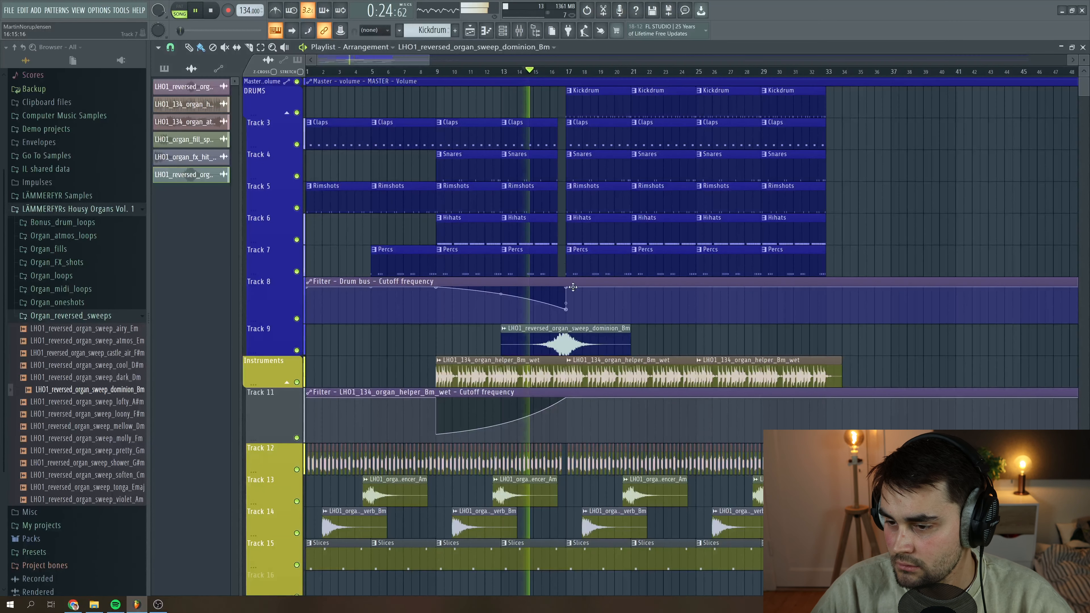
pyautogui.doubleClick(584, 337)
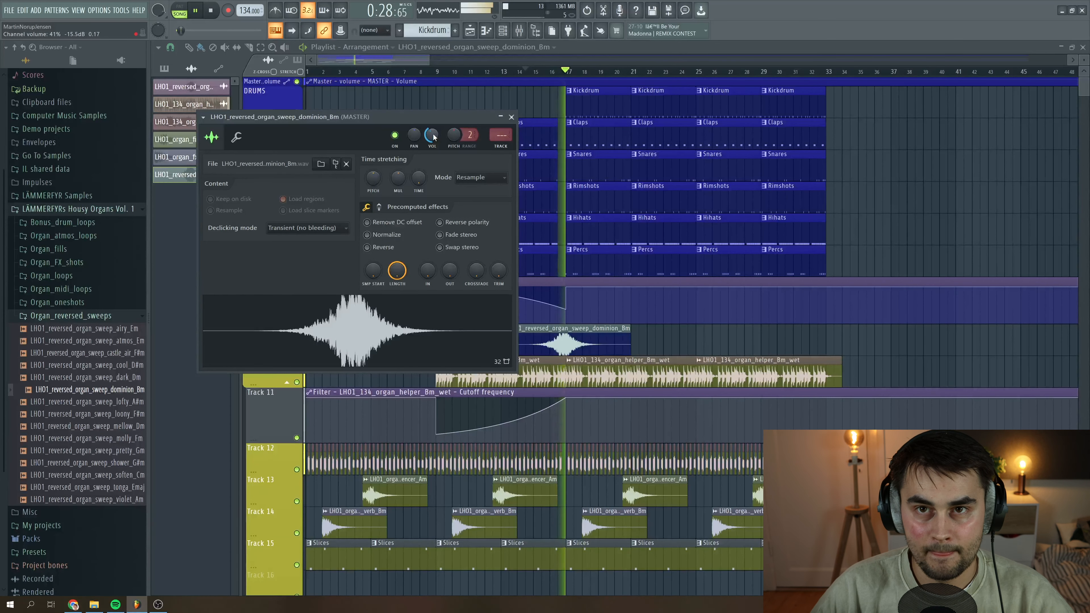
pyautogui.moveTo(433, 137); pyautogui.dragTo(433, 141)
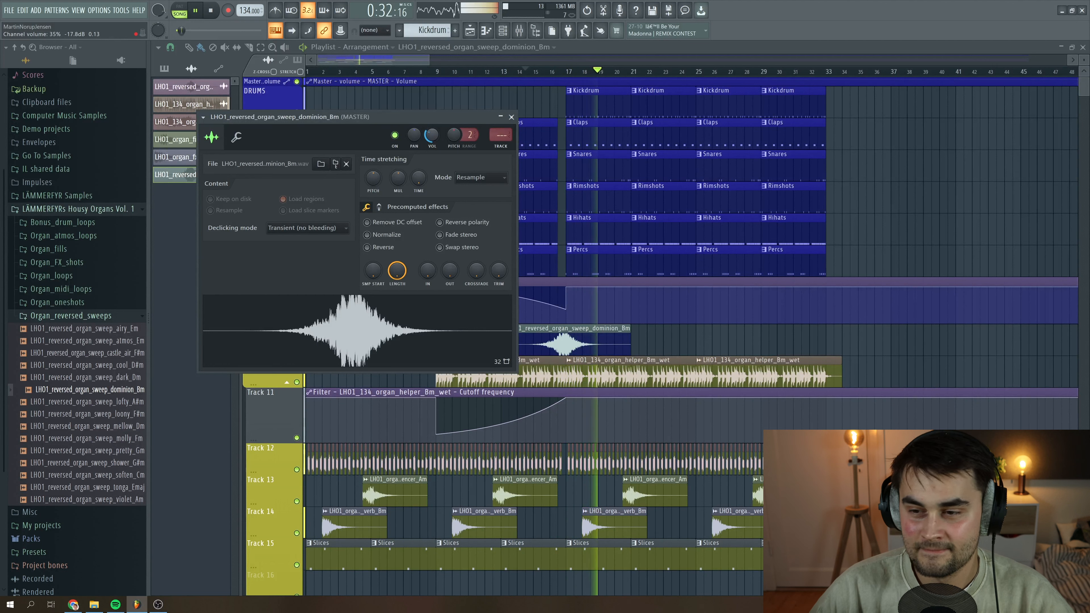
pyautogui.press('space')
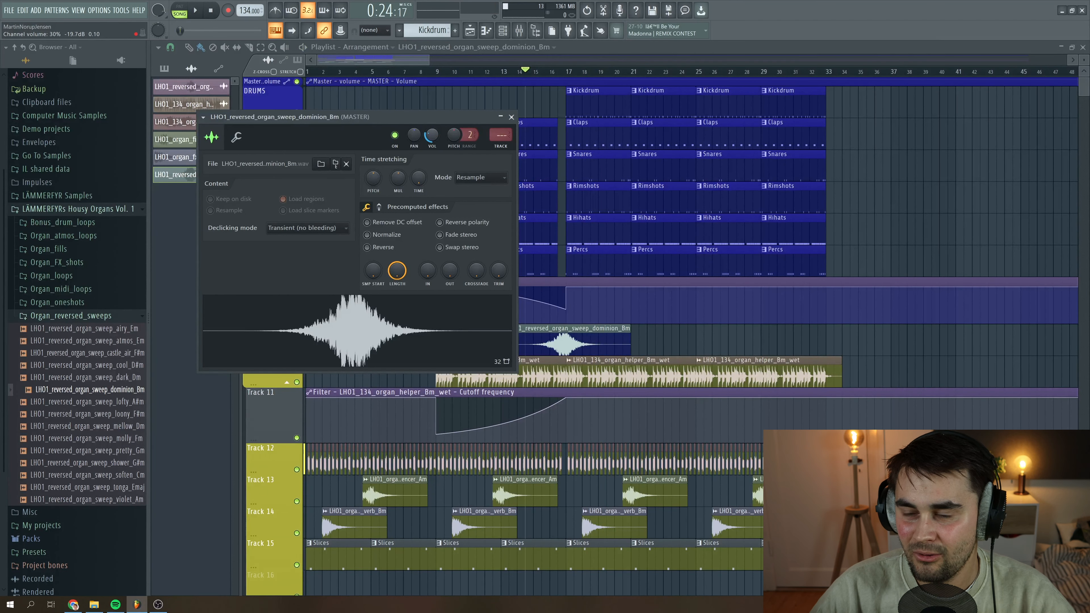
pyautogui.click(534, 70)
pyautogui.press('space')
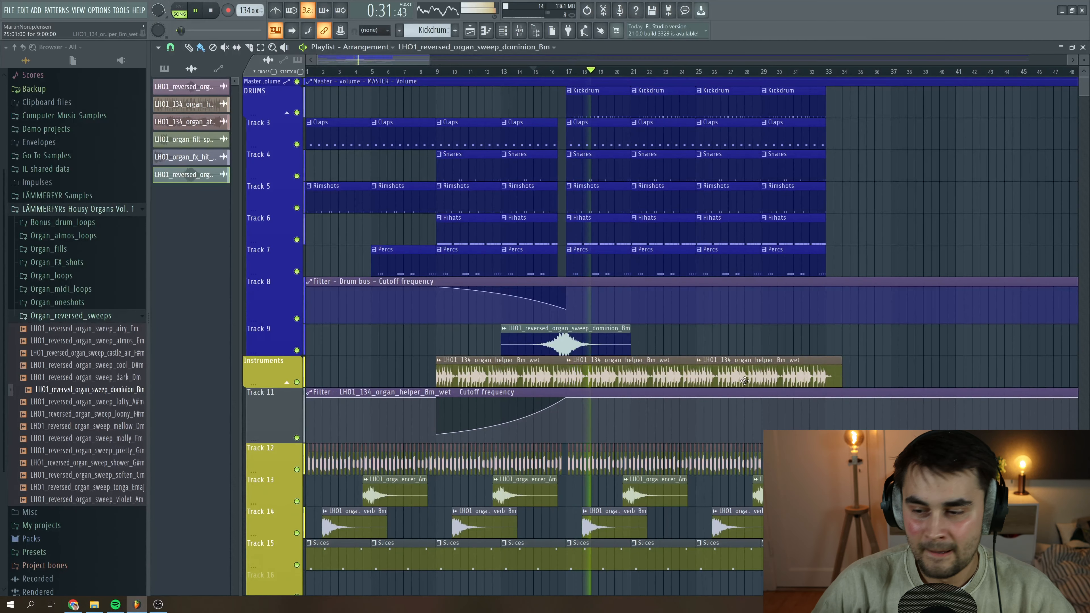
pyautogui.scroll(-4, 709, 414)
pyautogui.scroll(4, 708, 455)
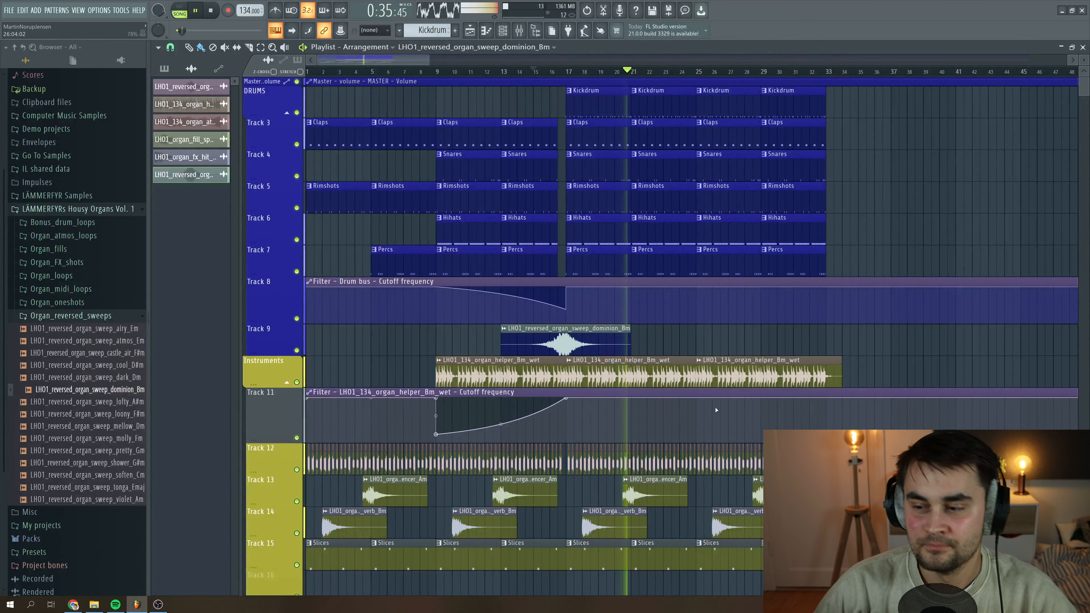
# Step: Cut the last half bar before bars 25 and 33 off all six drum patterns and play the drop to check the breaks
pyautogui.moveTo(695, 166); pyautogui.dragTo(687, 106)
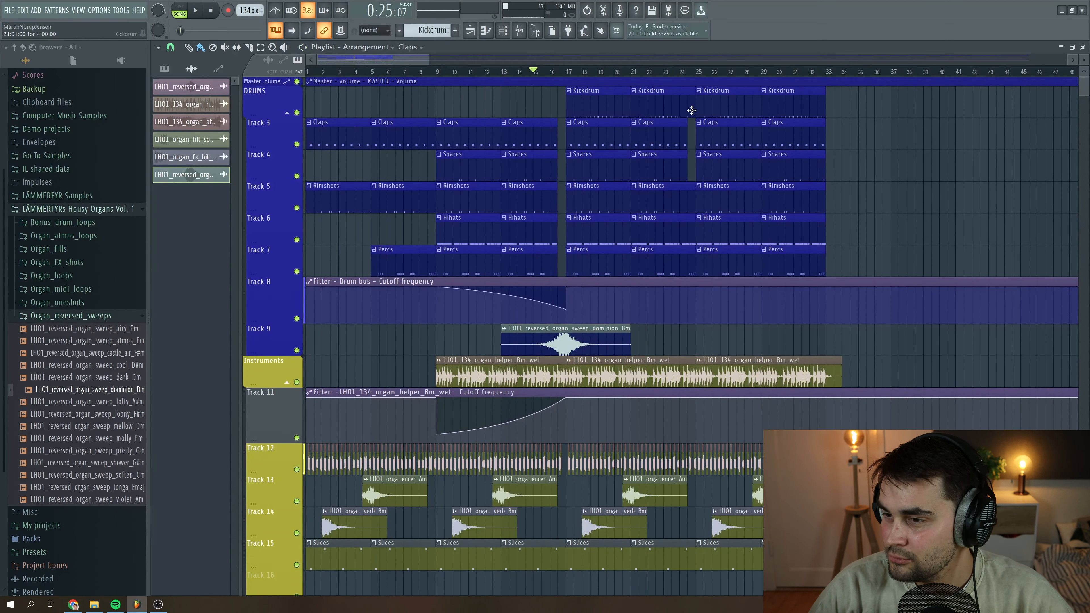
pyautogui.moveTo(692, 193); pyautogui.dragTo(686, 256)
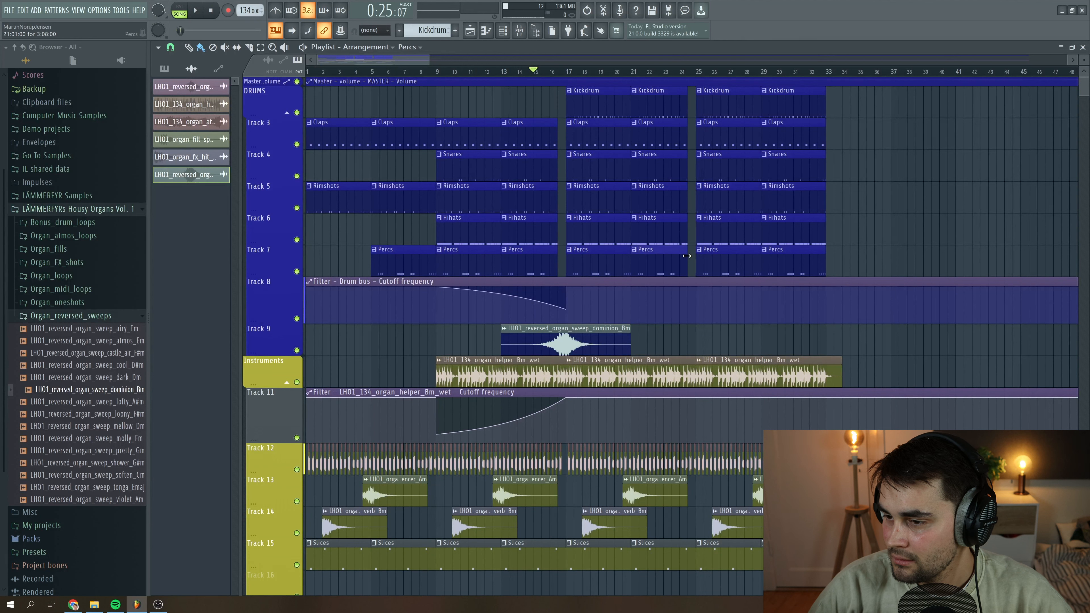
pyautogui.moveTo(845, 274); pyautogui.dragTo(816, 106)
pyautogui.click(660, 75)
pyautogui.press('space')
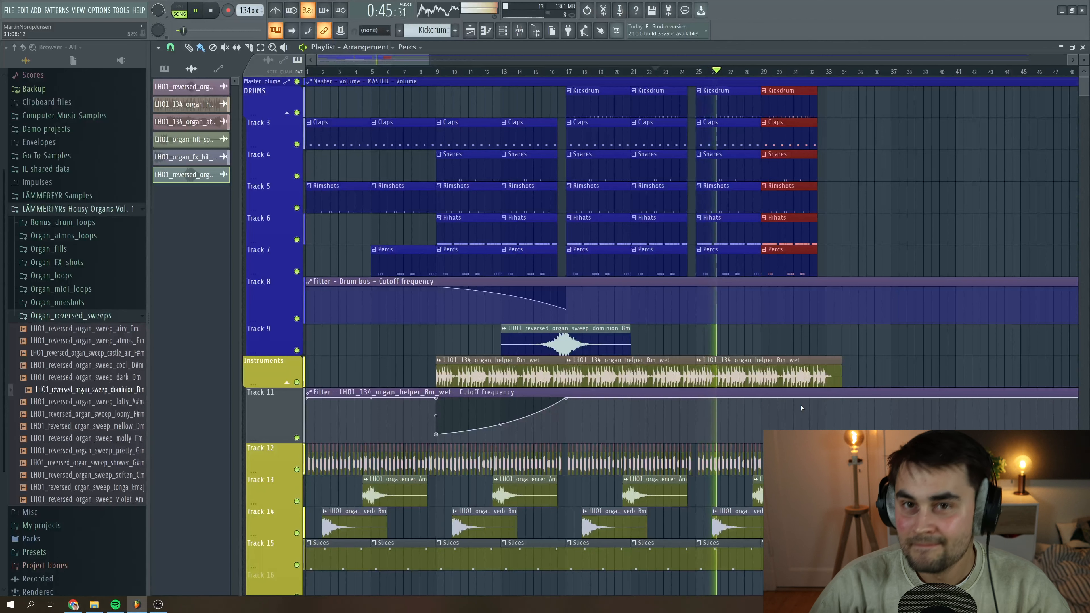
pyautogui.press('space')
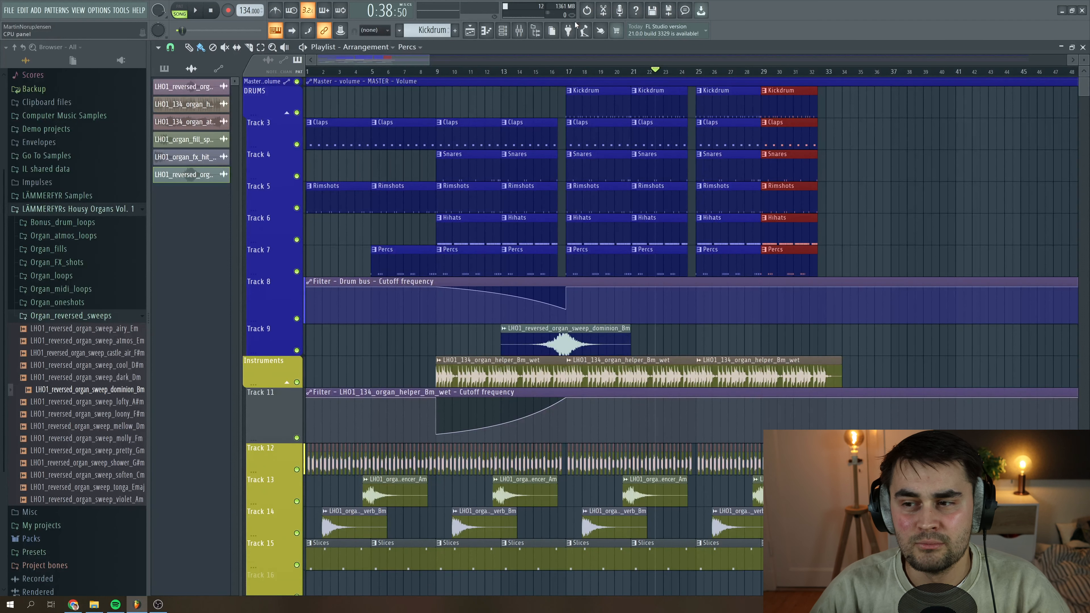
# Step: Play the transition into bar 17 and examine the arrangement from the drum tracks down to the FX tracks
pyautogui.click(531, 72)
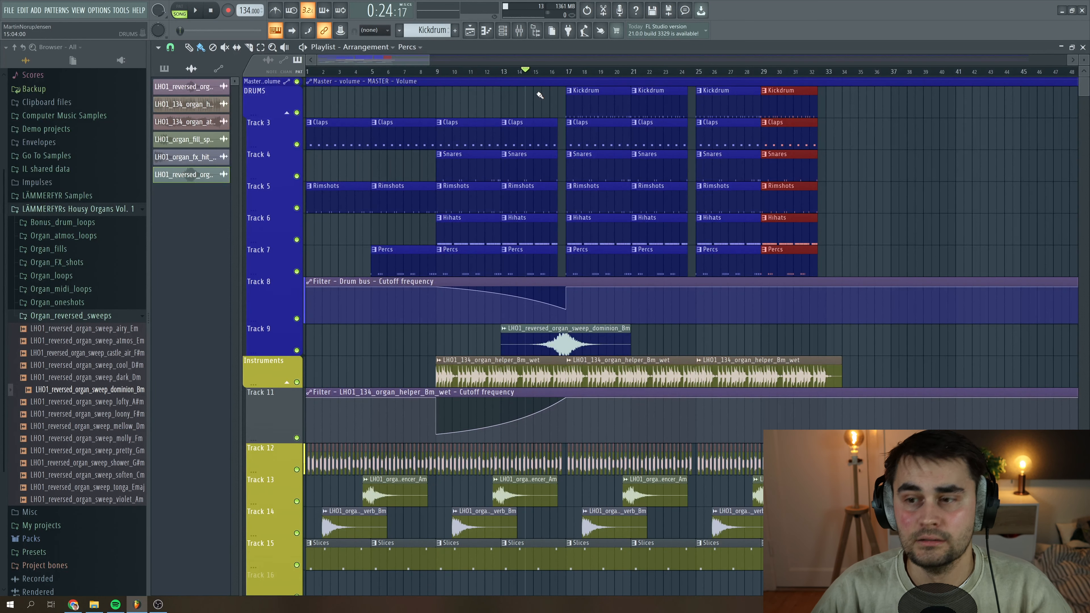
pyautogui.press('space')
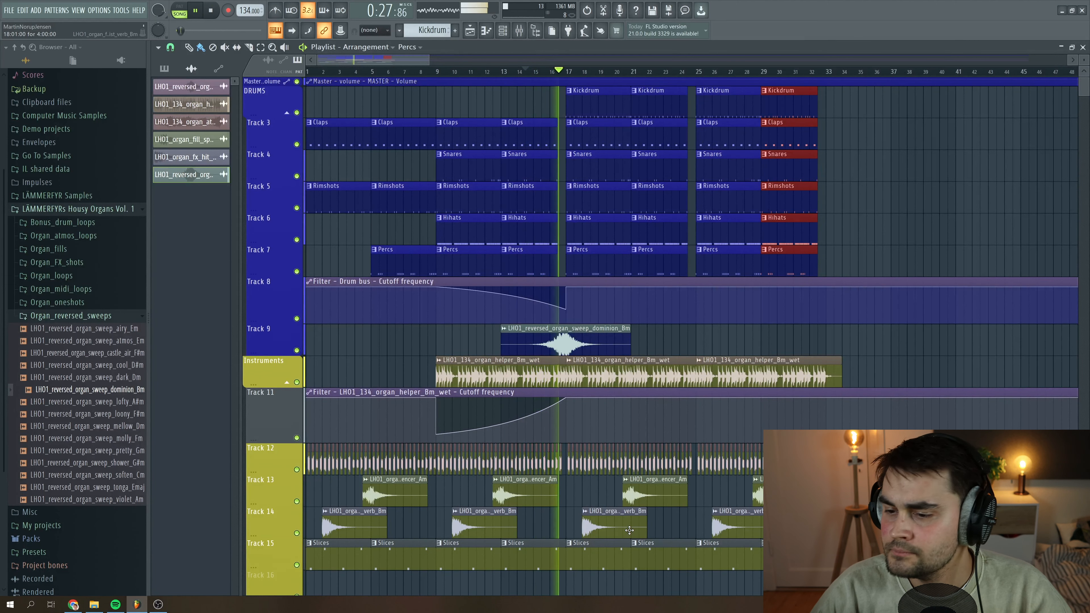
pyautogui.press('space')
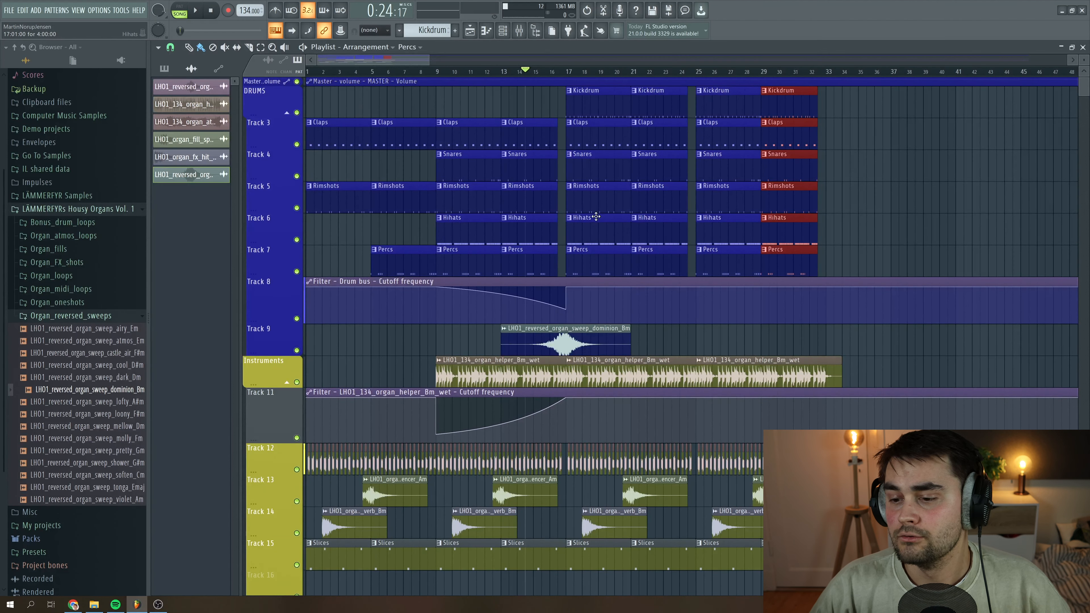
pyautogui.scroll(-2, 628, 278)
pyautogui.scroll(2, 627, 277)
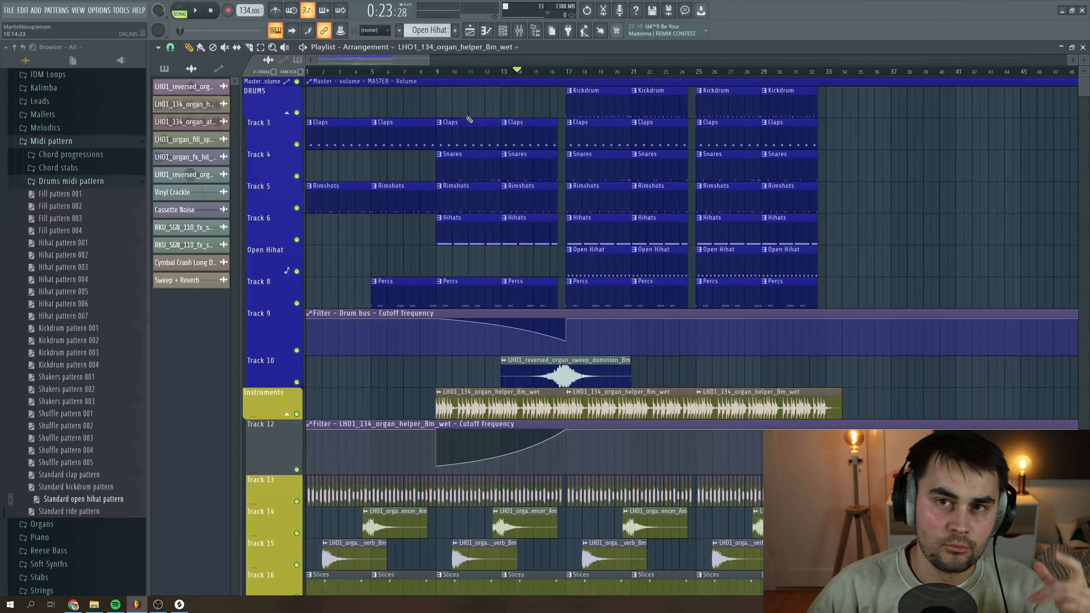
pyautogui.scroll(-8, 408, 196)
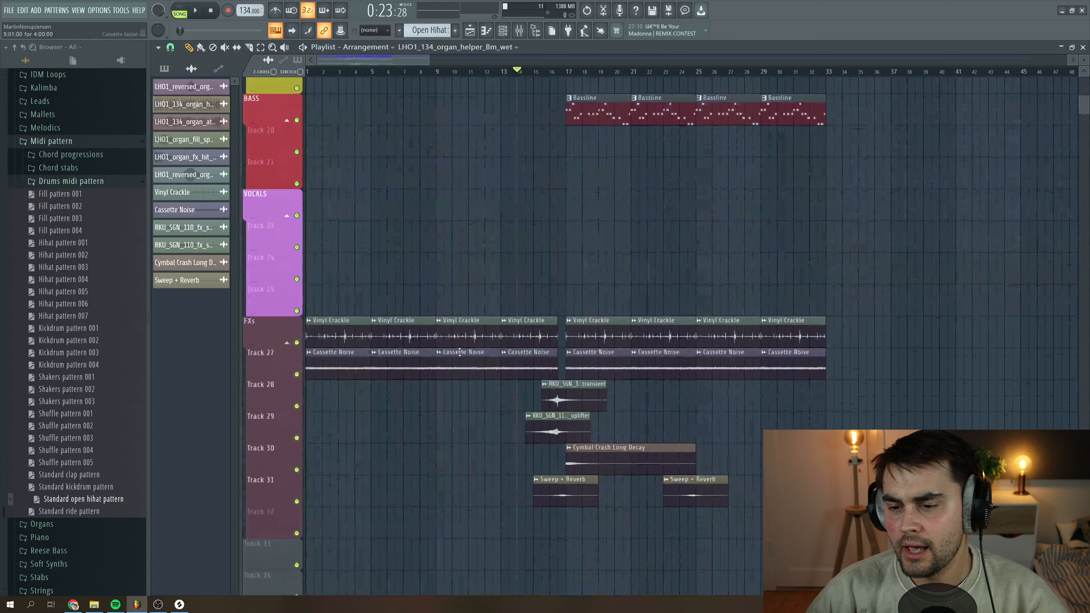